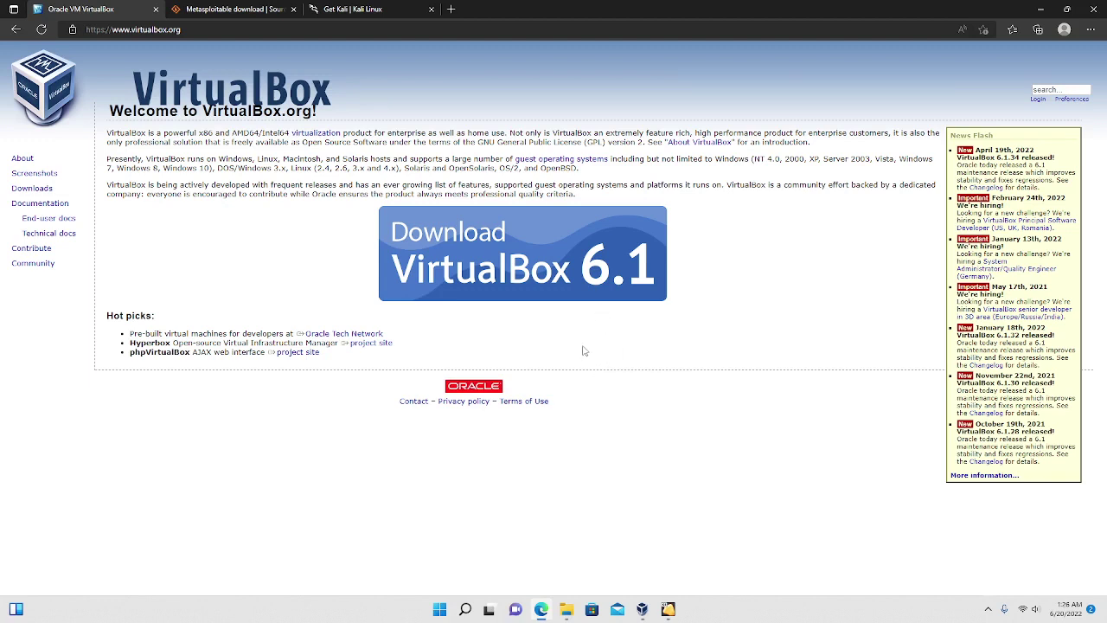
# Scroll through the Metasploitable SourceForge download page, then bring up the Get Kali platform page.
pyautogui.click(173, 9)
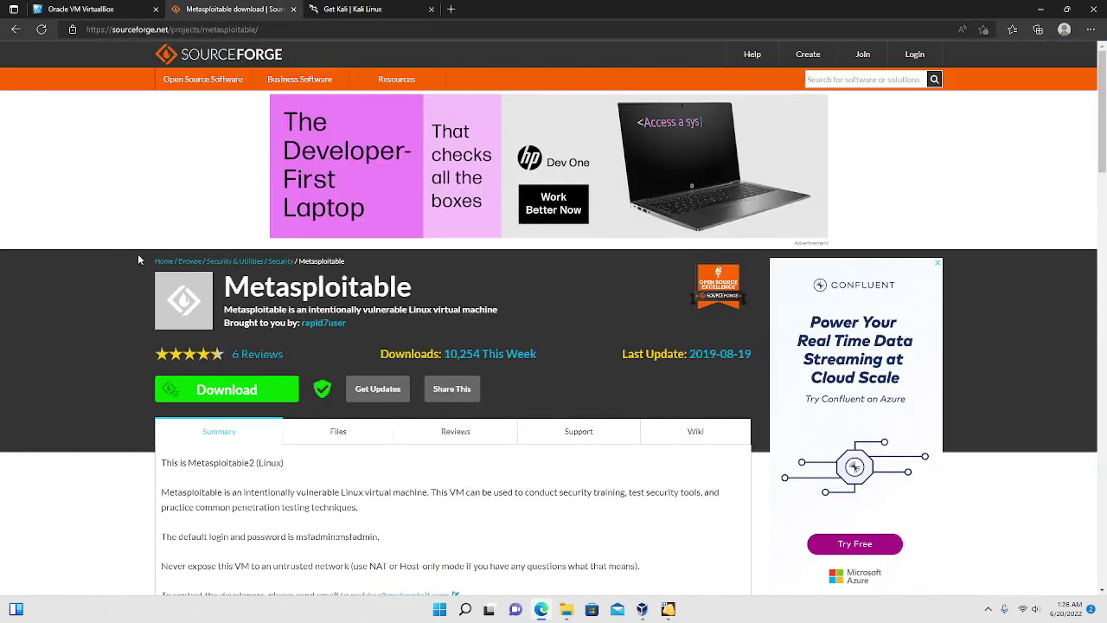
pyautogui.scroll(-1, 137, 253)
pyautogui.scroll(1, 138, 263)
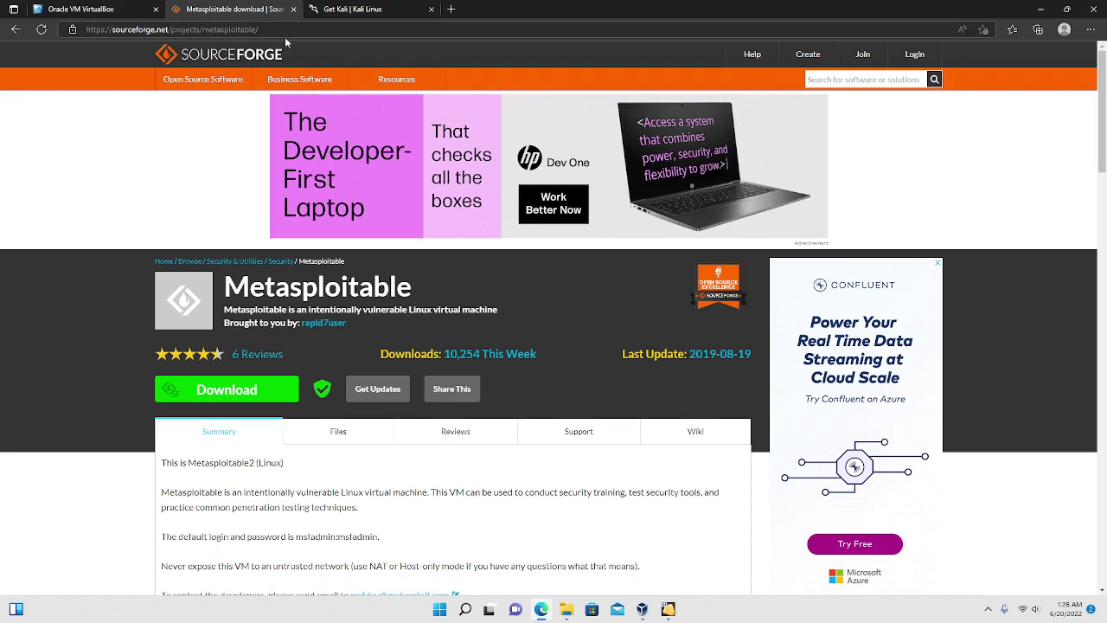
pyautogui.scroll(-2, 379, 439)
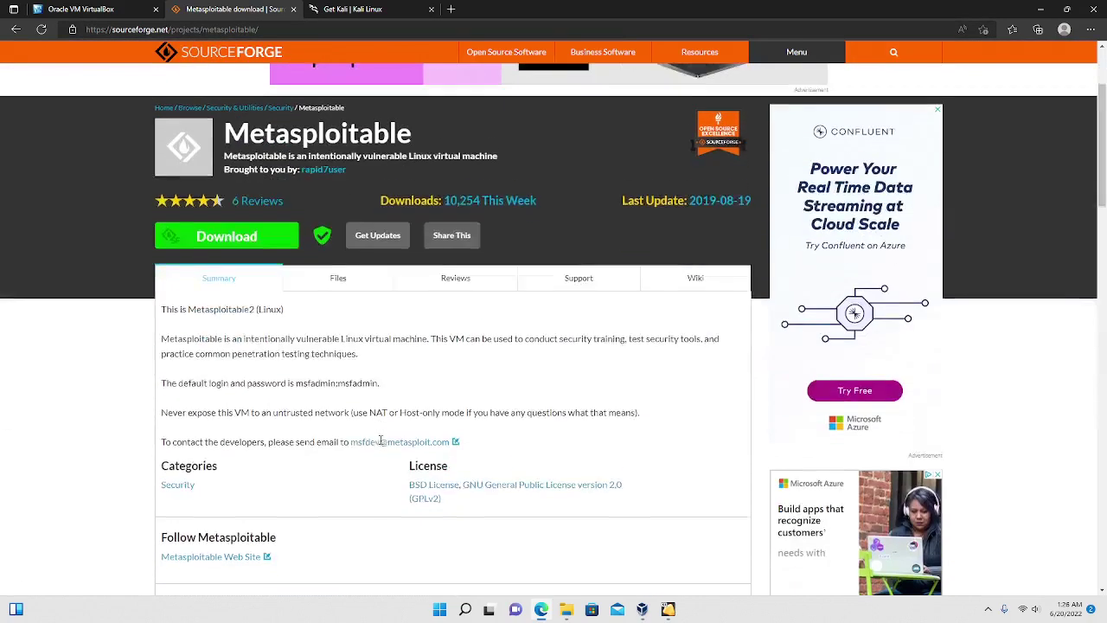
pyautogui.scroll(2, 316, 460)
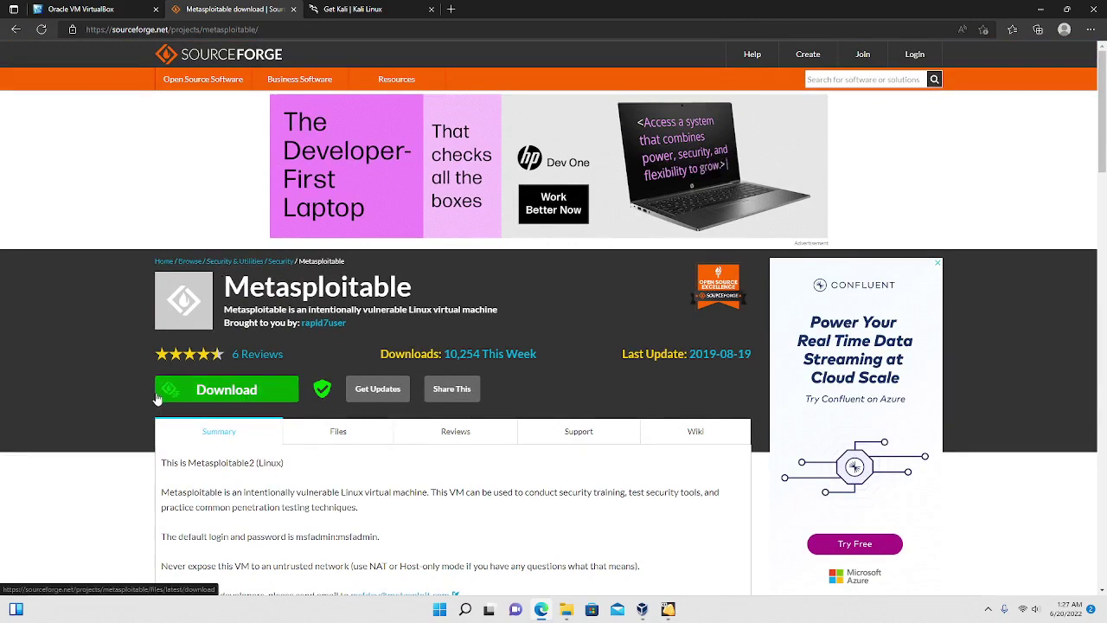
pyautogui.scroll(-1, 216, 398)
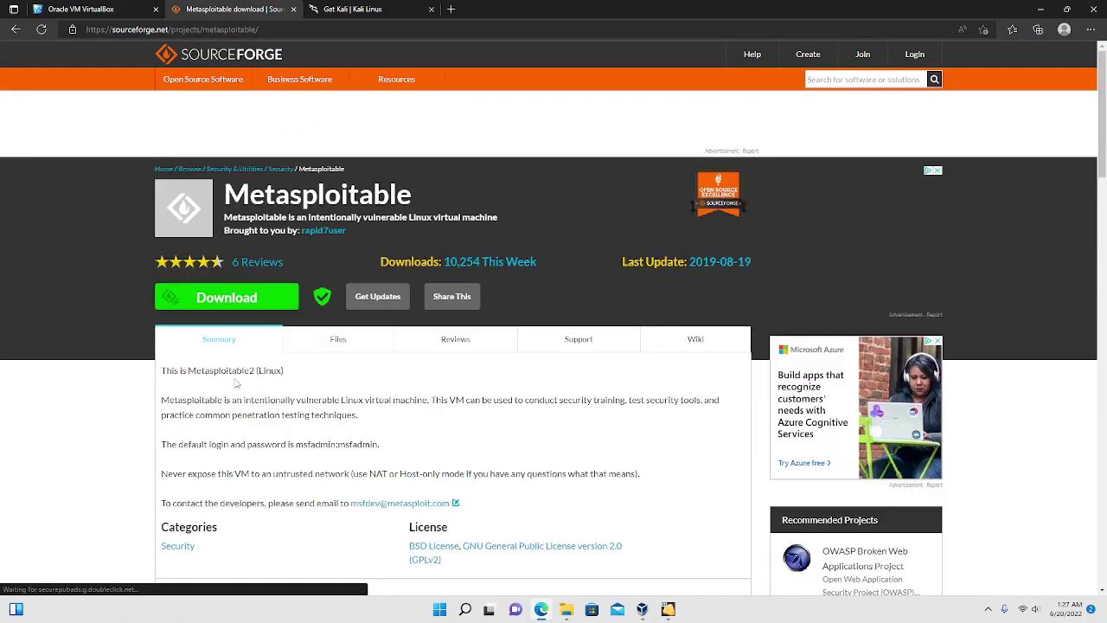
pyautogui.scroll(-2, 312, 399)
pyautogui.scroll(2, 312, 400)
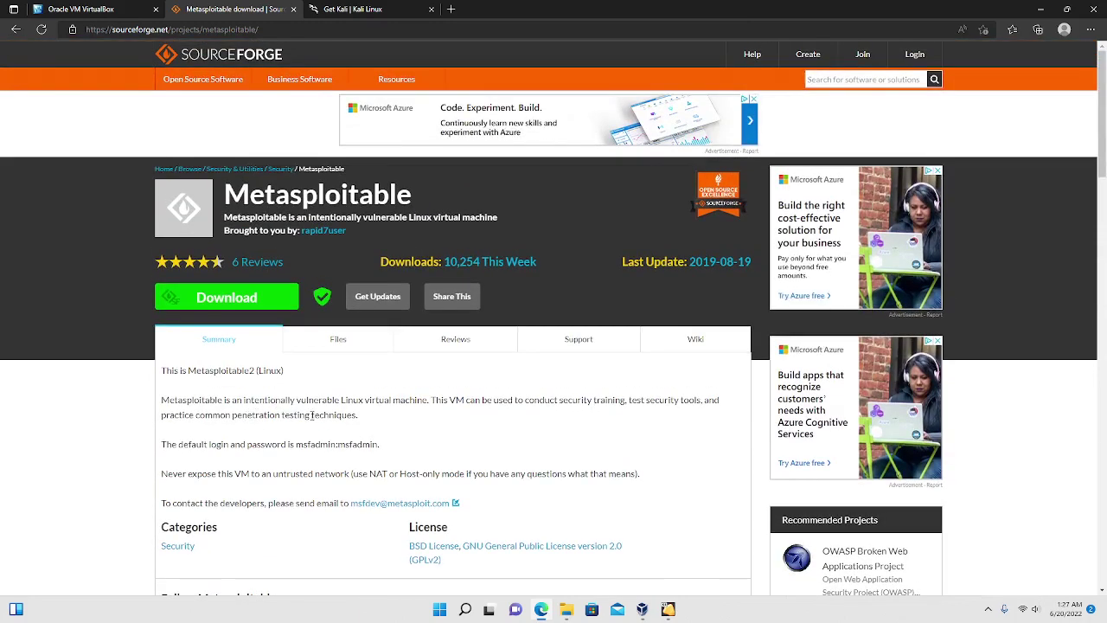
pyautogui.click(339, 9)
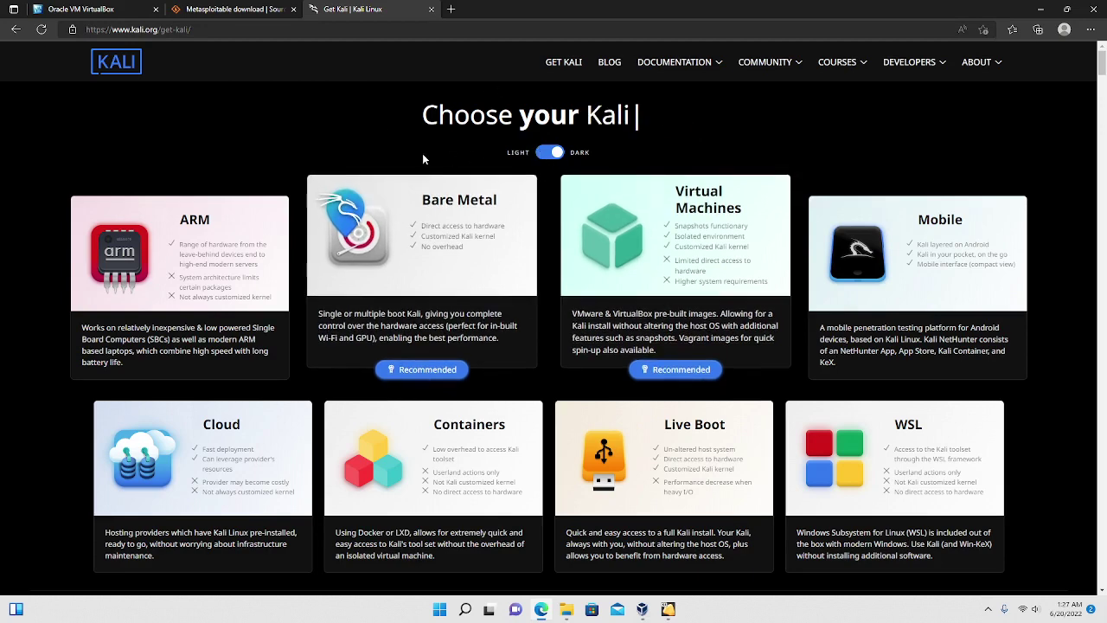
# Toggle the Get Kali page to light mode and back to dark mode.
pyautogui.click(538, 154)
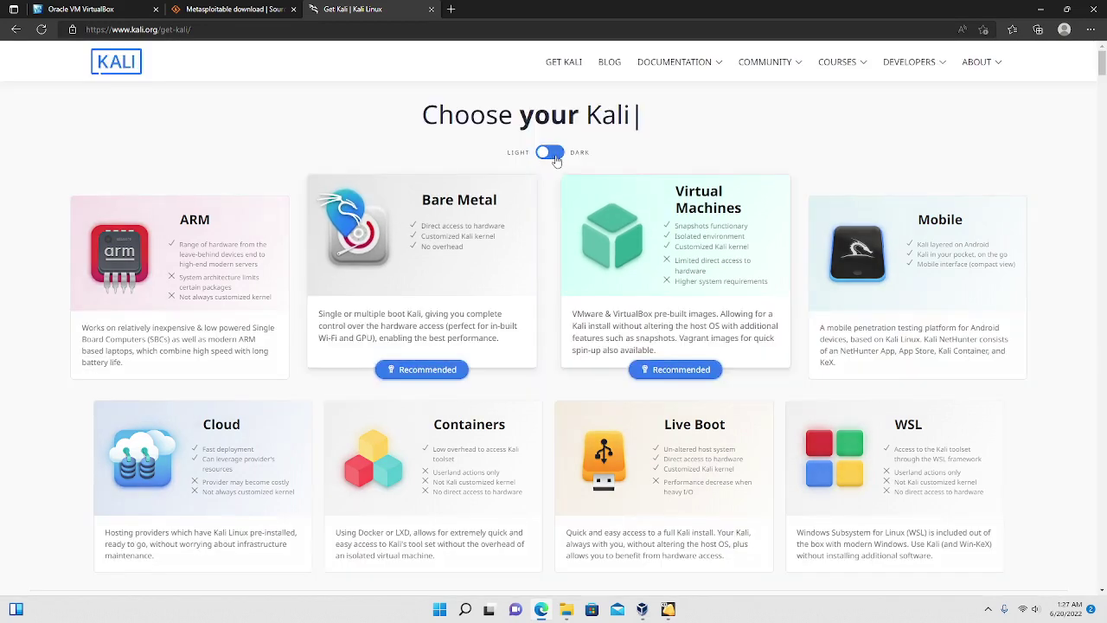
pyautogui.click(558, 157)
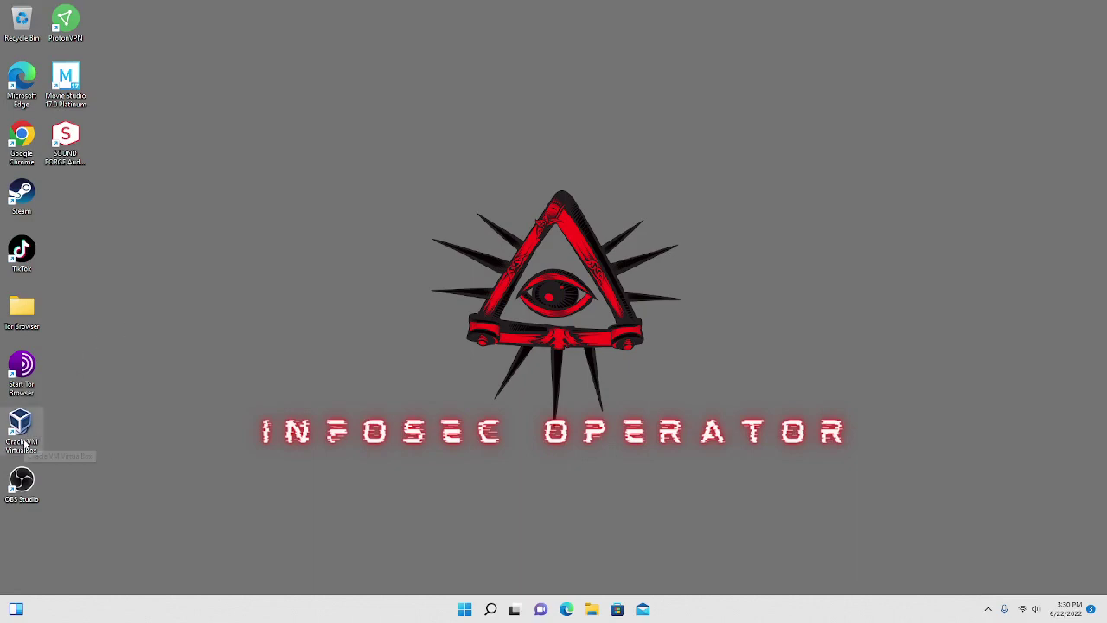
# Launch VirtualBox from its desktop icon and start creating a new virtual machine.
pyautogui.doubleClick(24, 443)
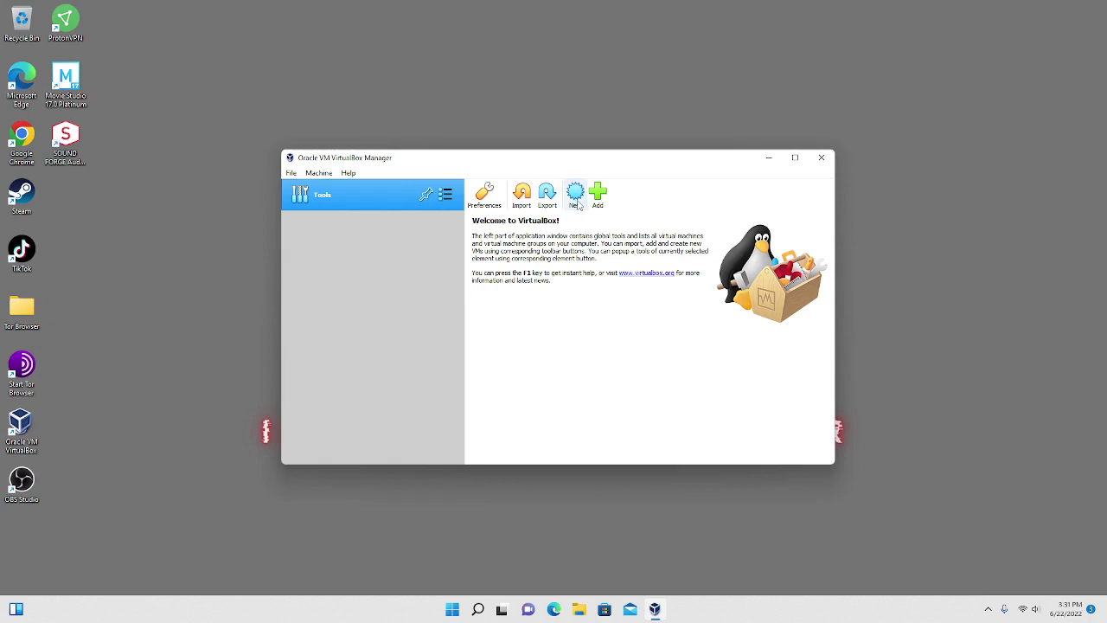
pyautogui.click(576, 197)
# Name the new machine Metasploitable, with type Linux and version Other Linux (64-bit).
pyautogui.click(575, 197)
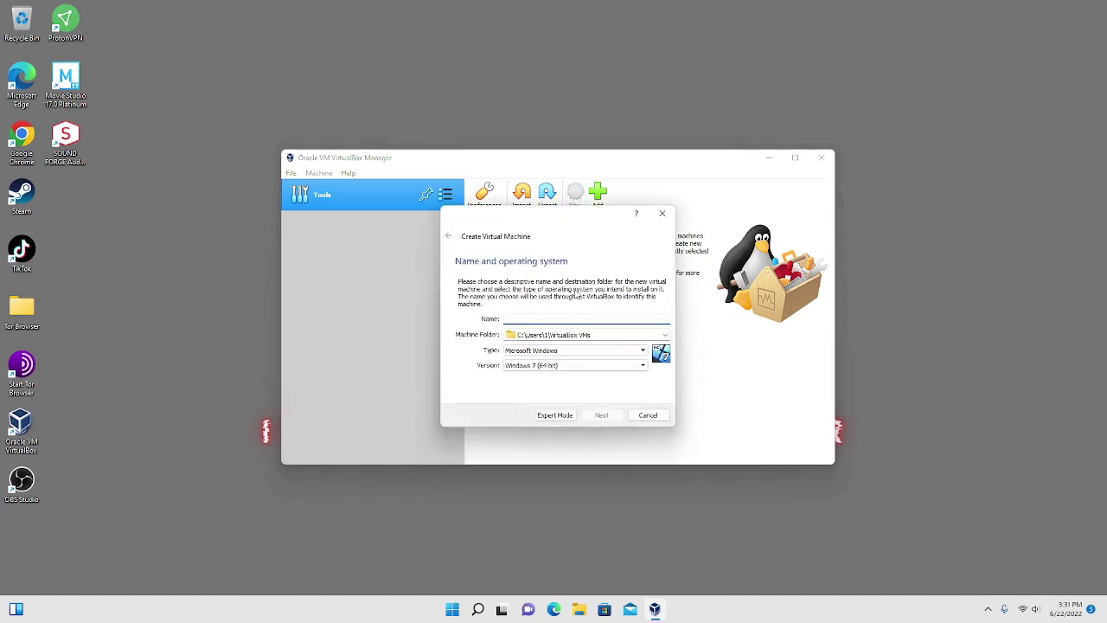
pyautogui.write('Metasploitable')
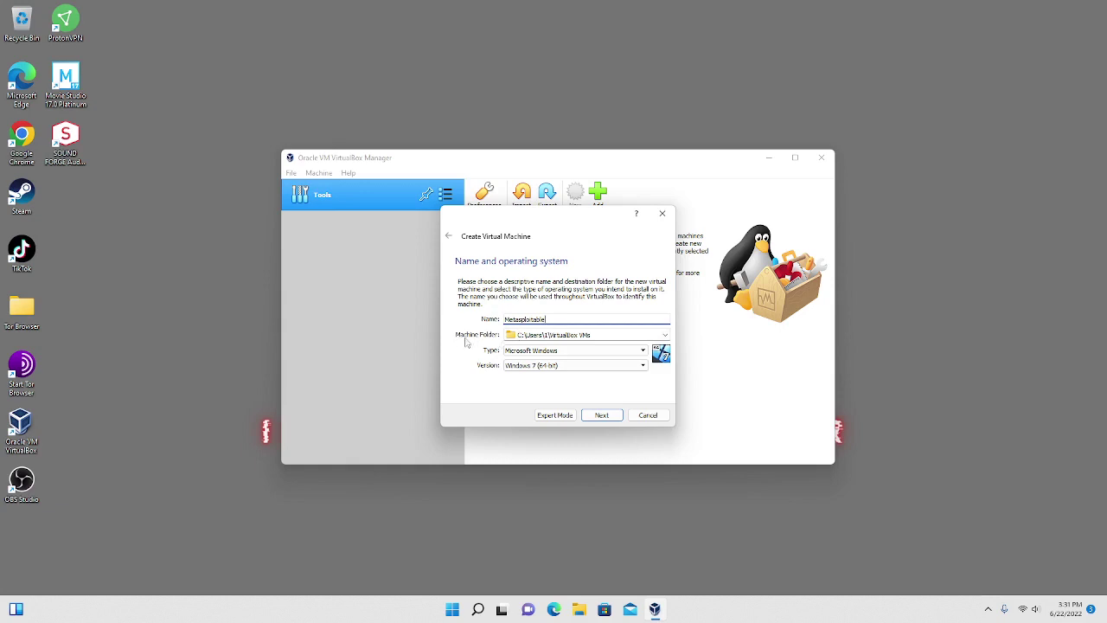
pyautogui.click(594, 353)
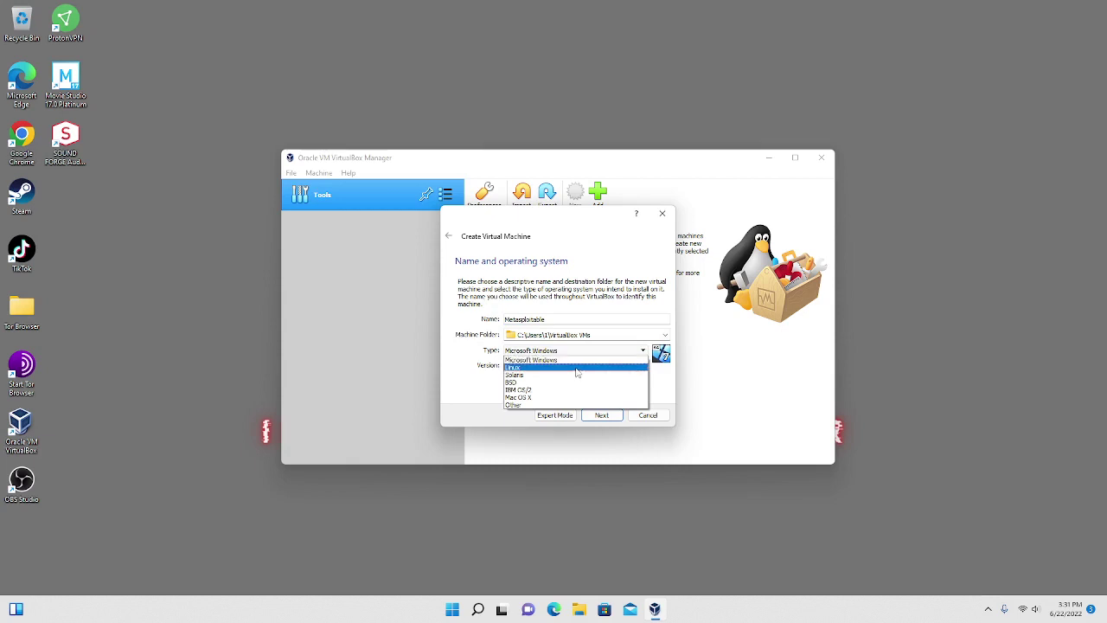
pyautogui.click(577, 369)
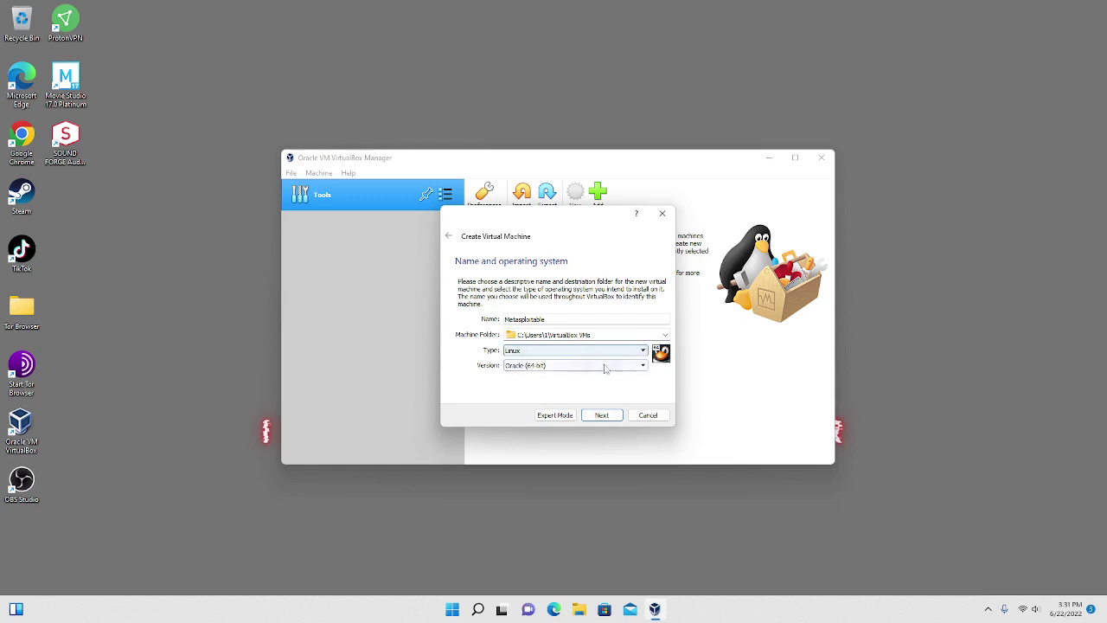
pyautogui.click(604, 366)
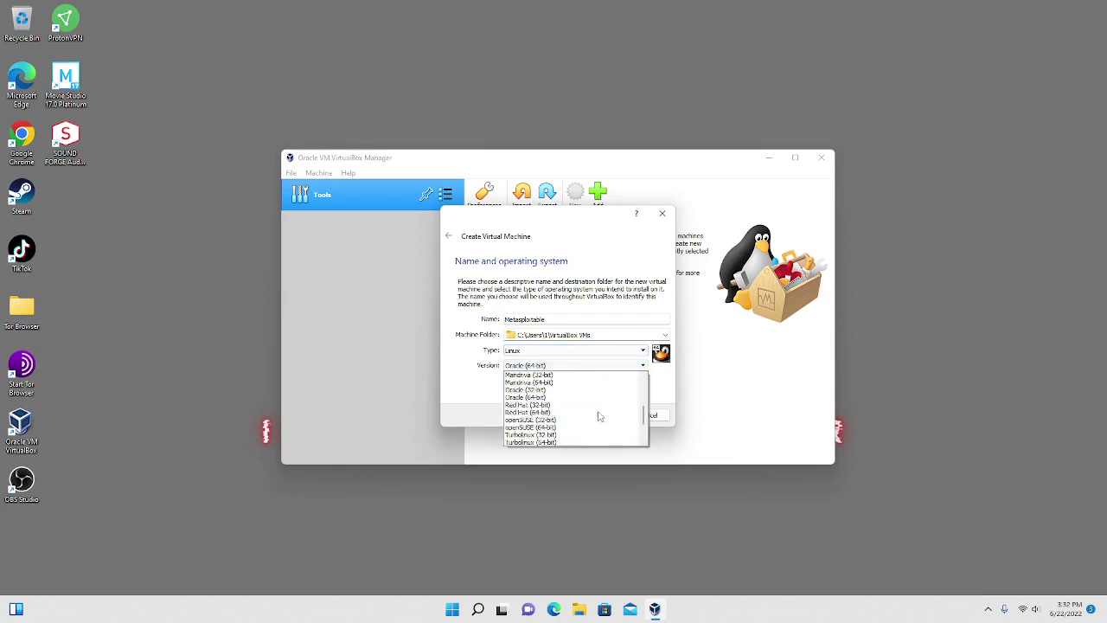
pyautogui.scroll(-3, 592, 428)
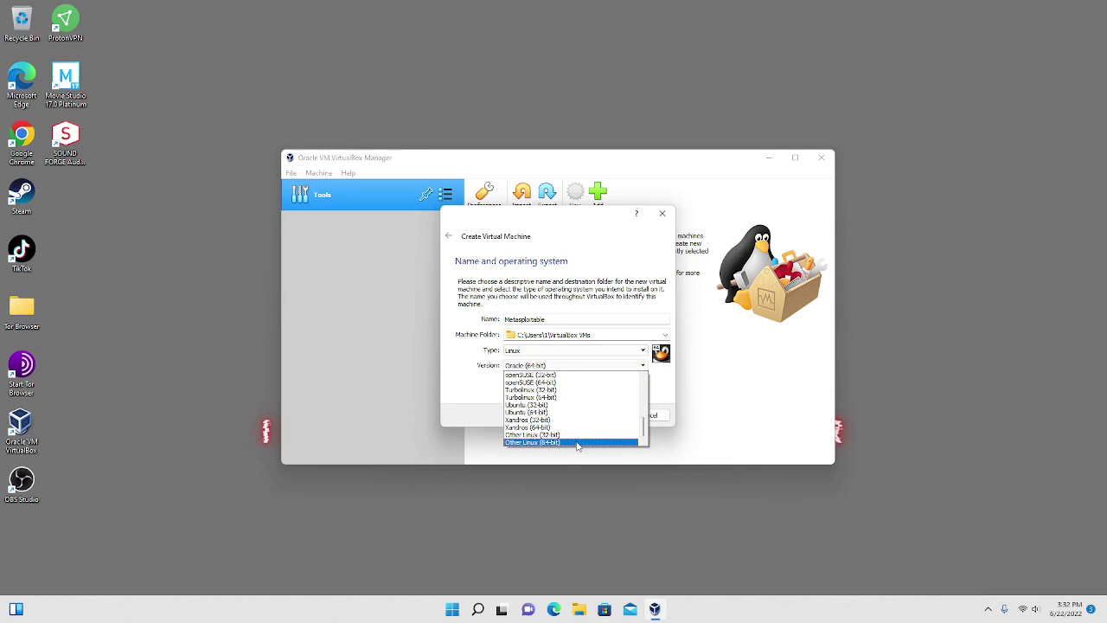
pyautogui.click(576, 443)
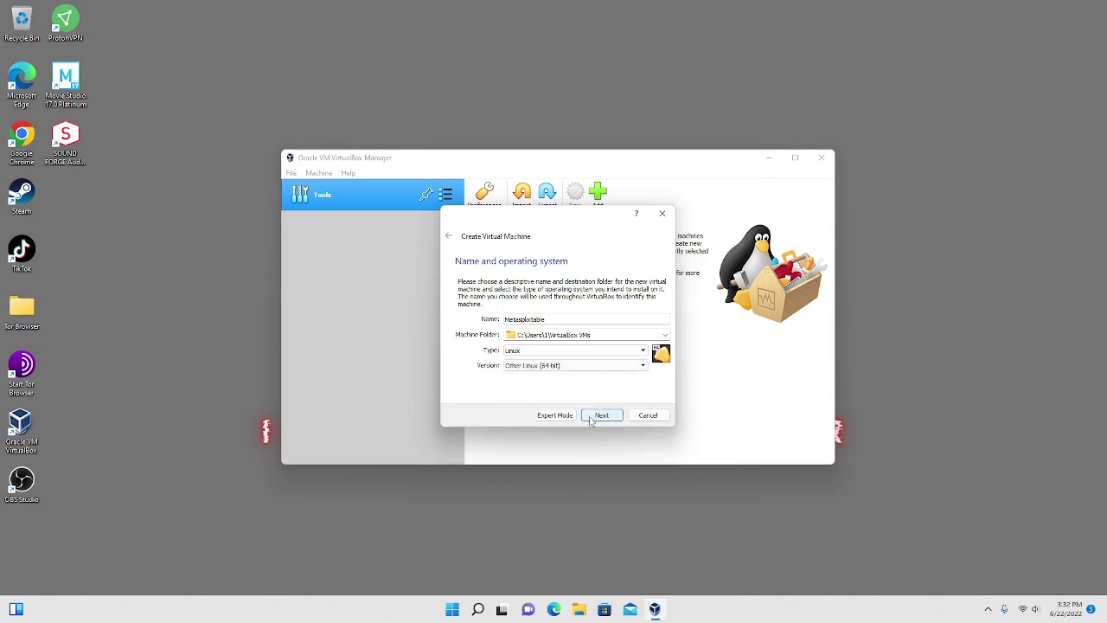
# Keep the recommended 512 MB of memory and continue to the hard disk step.
pyautogui.click(591, 419)
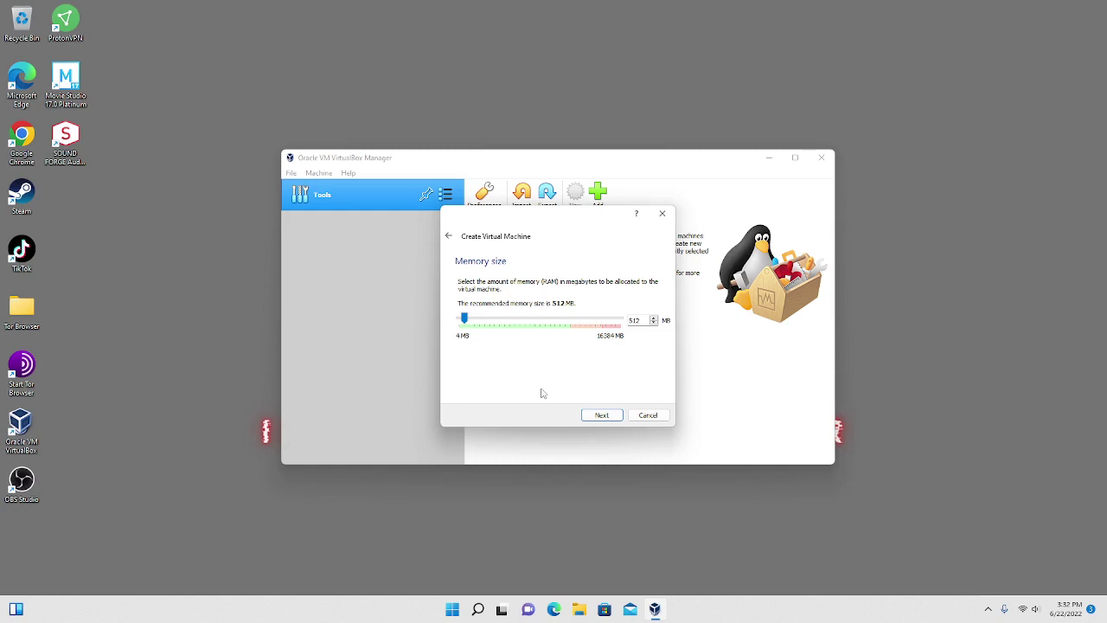
pyautogui.click(601, 415)
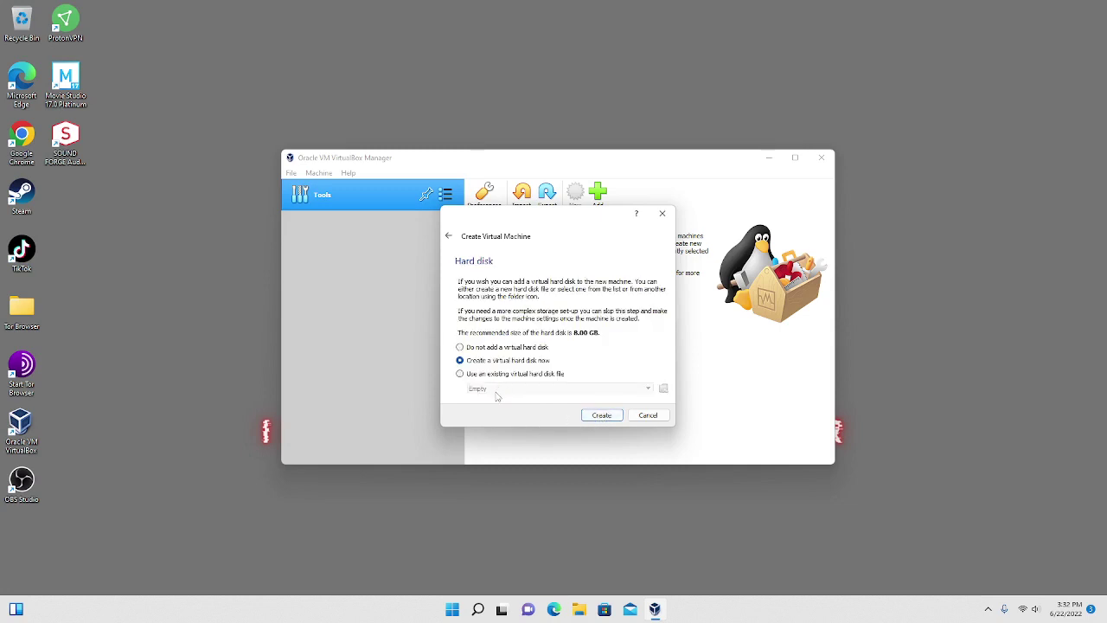
# Switch to using an existing virtual hard disk file and open the Hard Disk Selector.
pyautogui.click(459, 375)
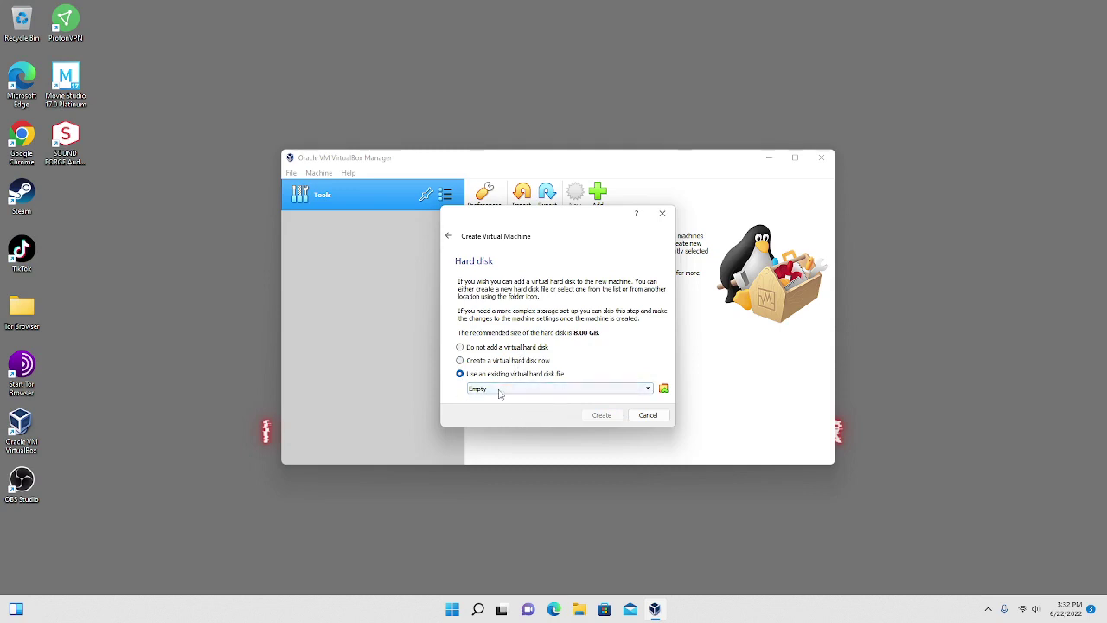
pyautogui.click(506, 391)
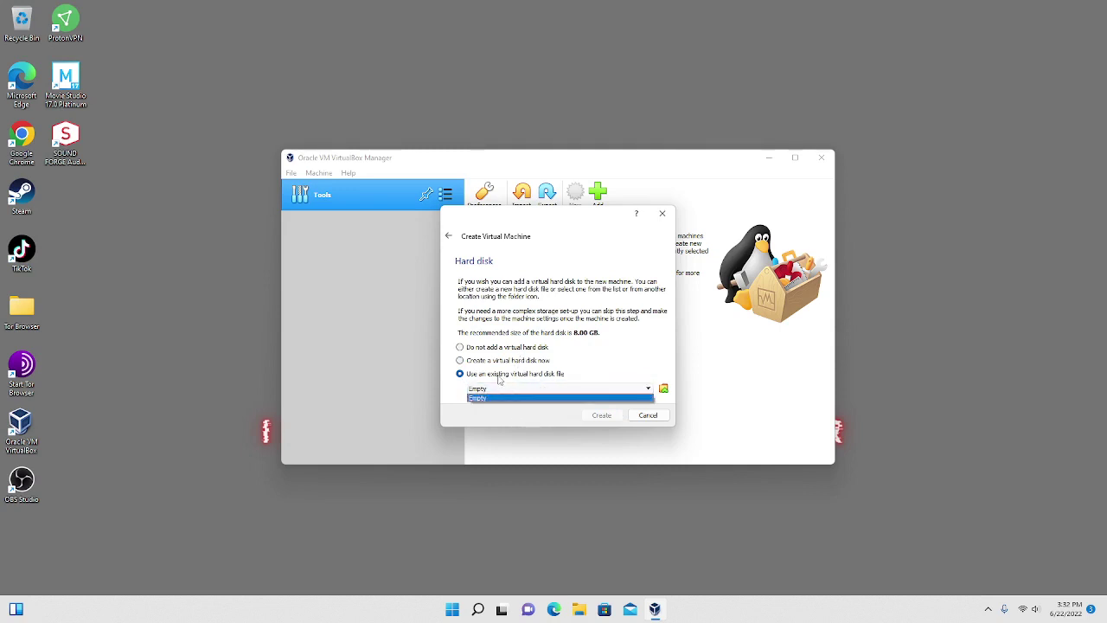
pyautogui.click(494, 378)
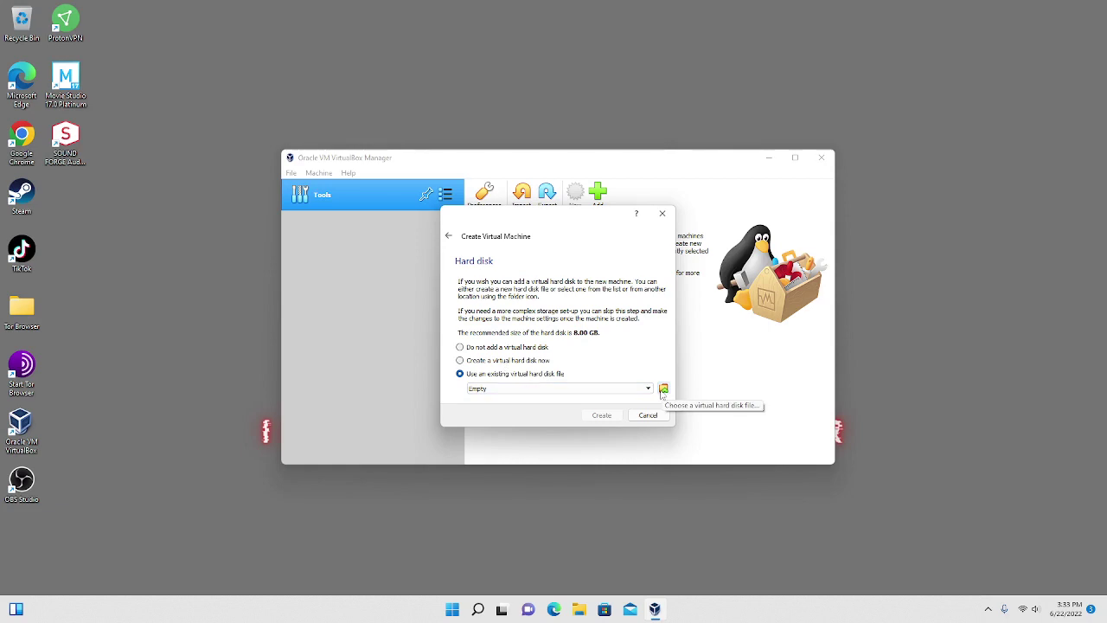
pyautogui.click(663, 389)
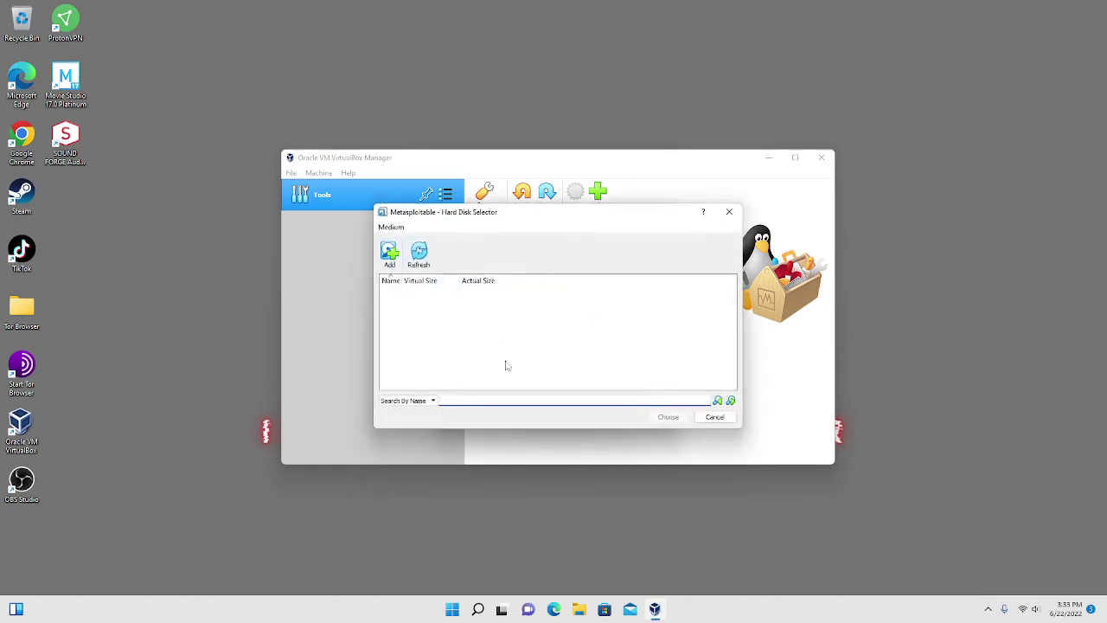
pyautogui.click(729, 212)
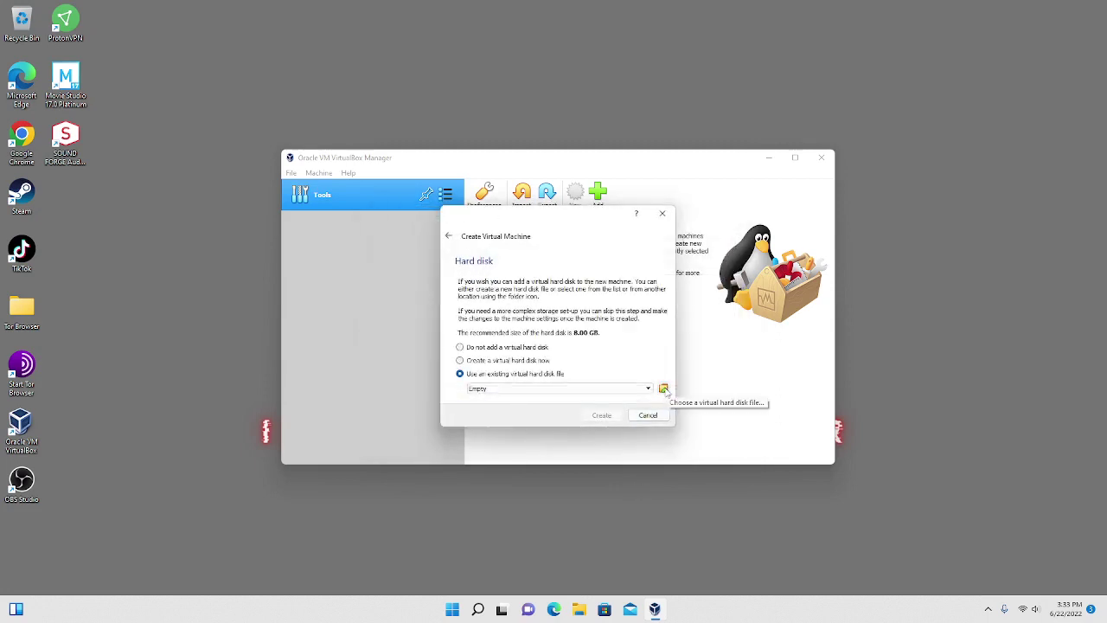
pyautogui.click(663, 389)
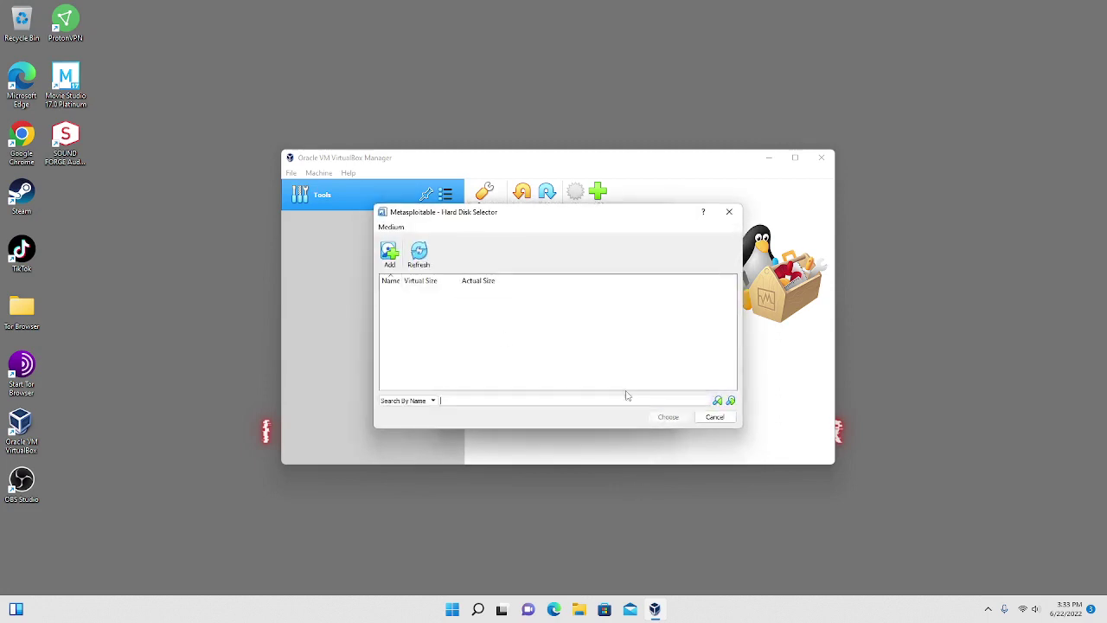
# Add Metasploitable.vmdk from Downloads > metasploitable-linux-2.0.0 (1) > Metasploitable2-Linux and choose it.
pyautogui.click(389, 253)
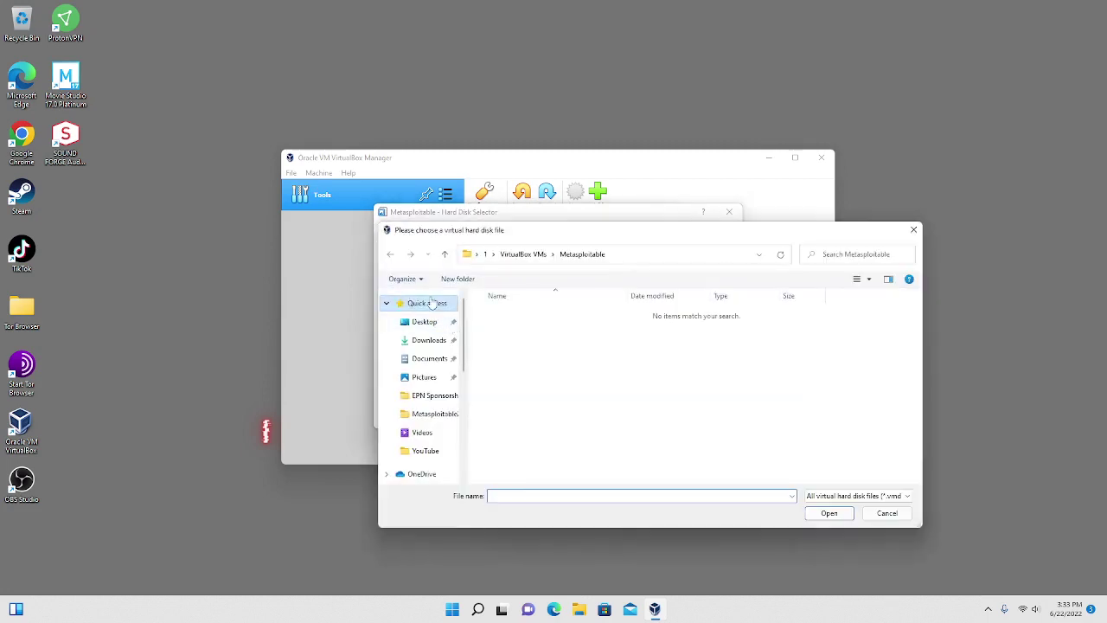
pyautogui.click(432, 340)
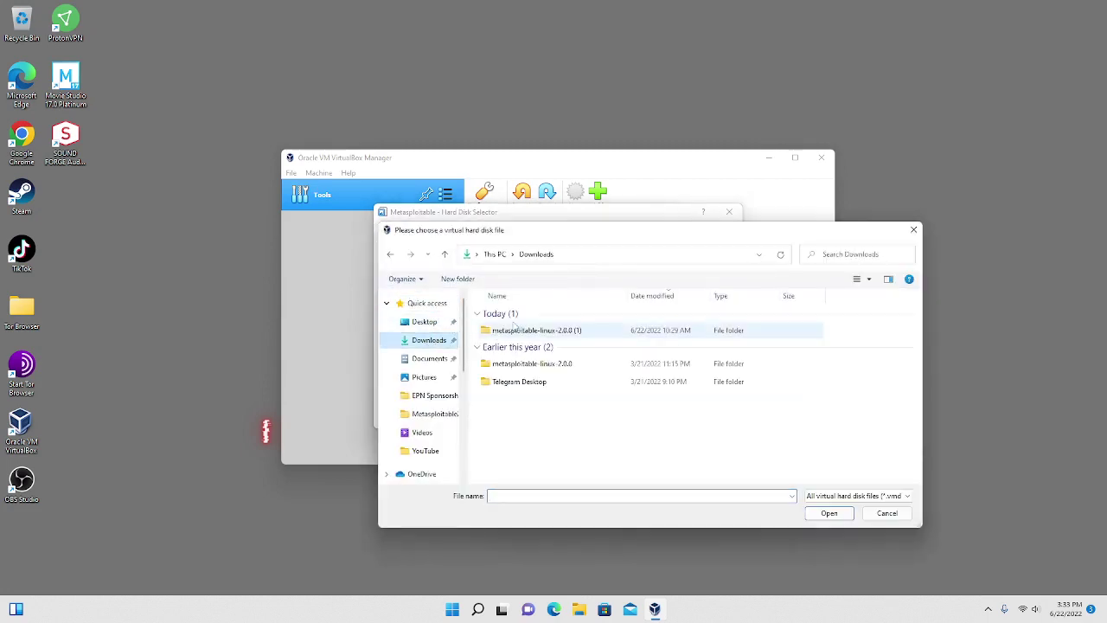
pyautogui.doubleClick(519, 330)
pyautogui.doubleClick(535, 315)
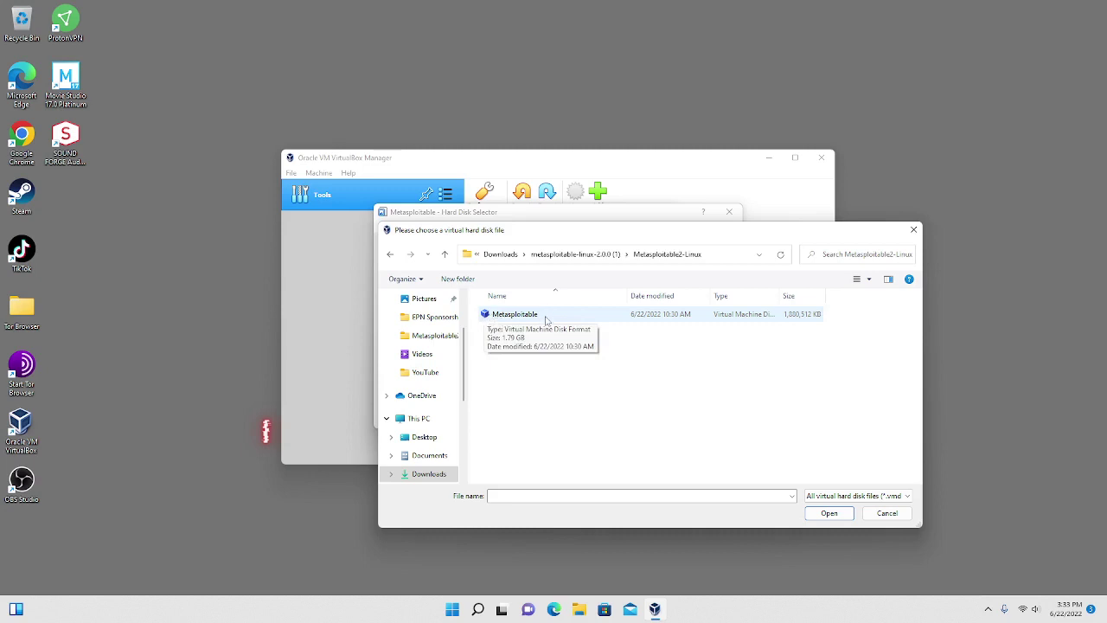
pyautogui.click(546, 319)
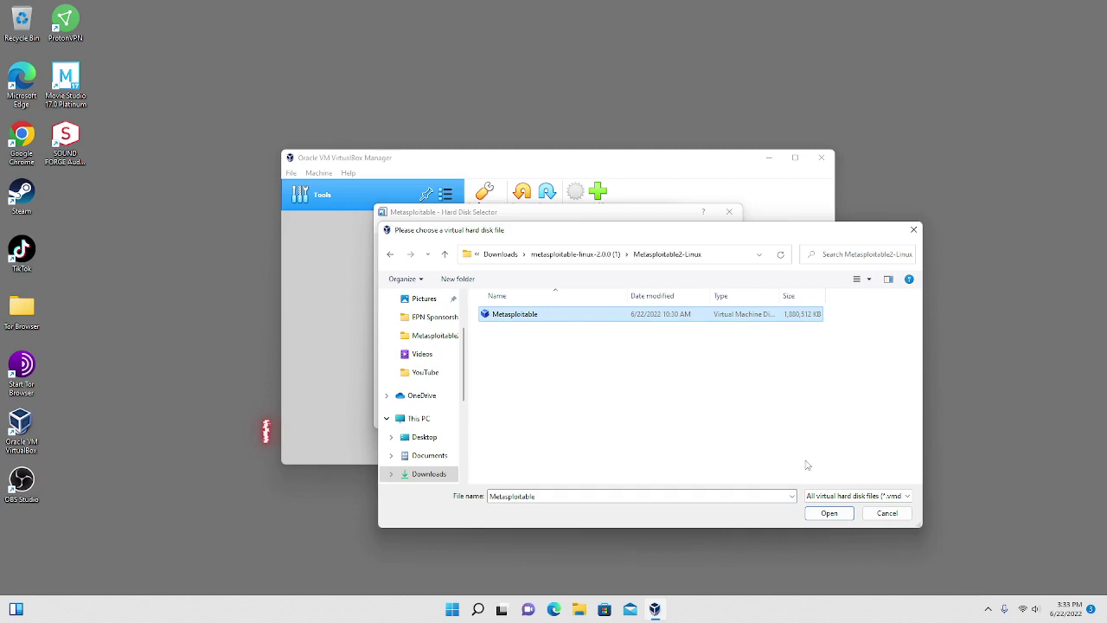
pyautogui.click(830, 514)
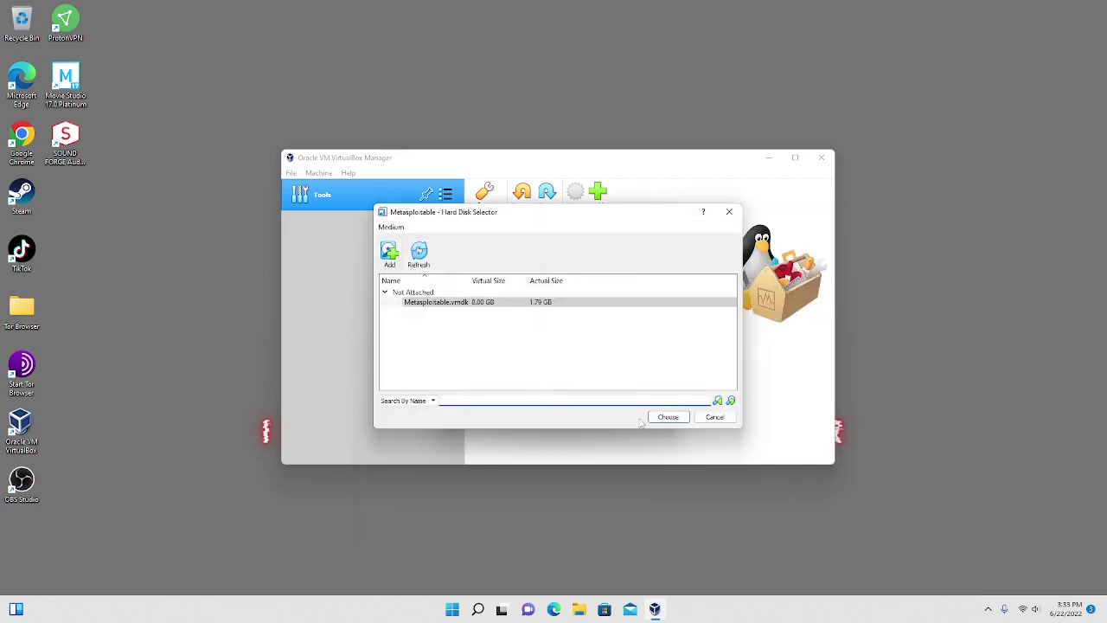
pyautogui.click(586, 302)
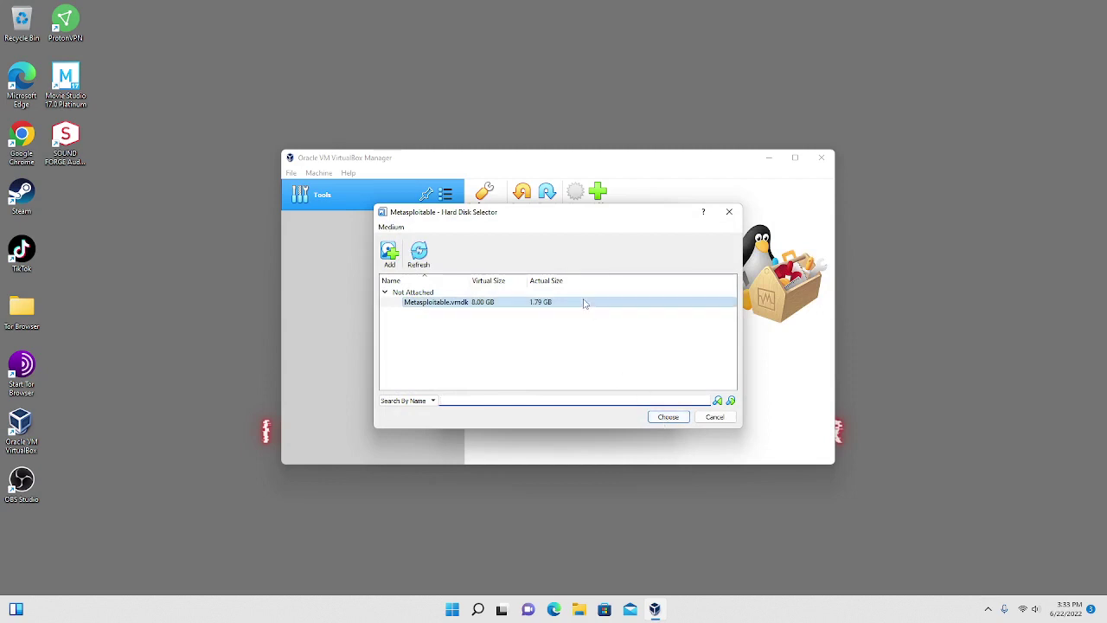
pyautogui.click(668, 417)
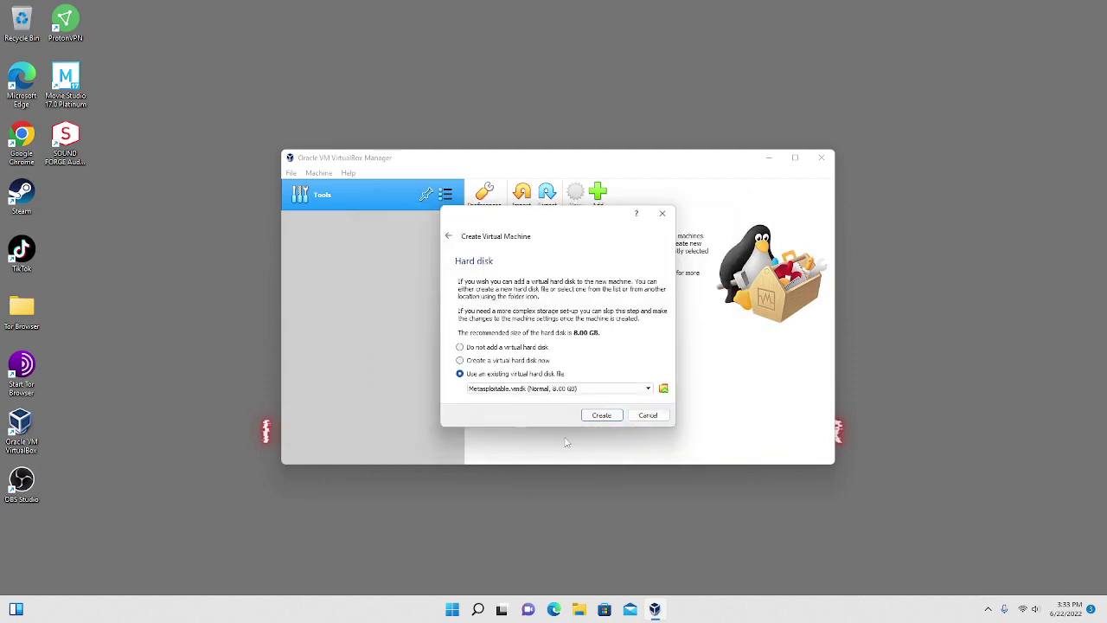
# Create the Metasploitable machine and start it up.
pyautogui.click(605, 420)
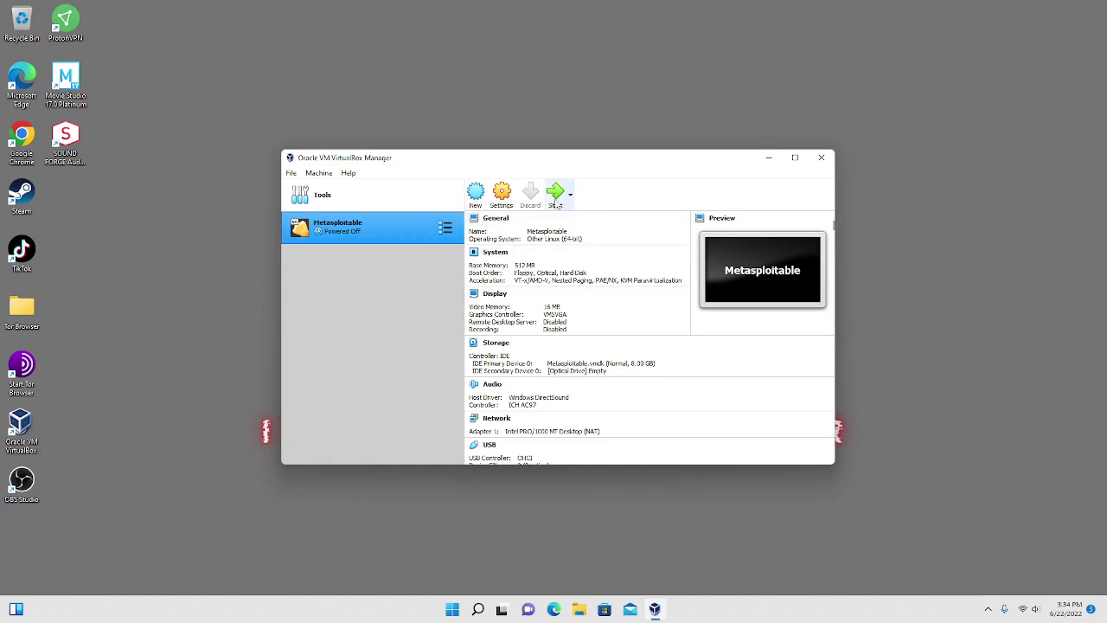
pyautogui.click(555, 202)
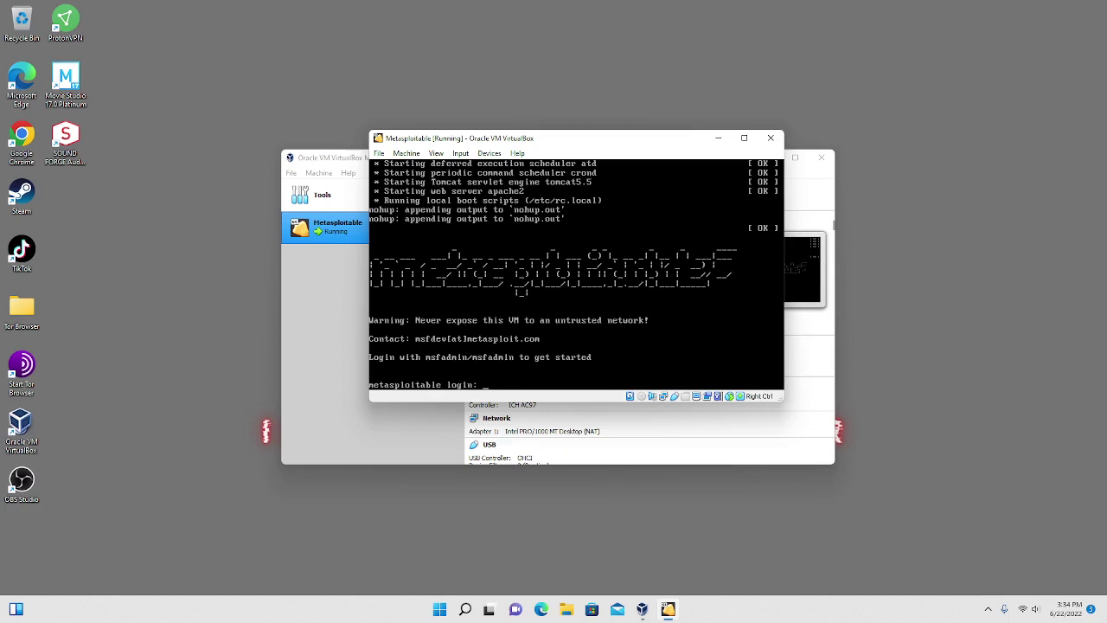
# Log in to the Metasploitable console with the login name and password.
pyautogui.write('msfadmin')
pyautogui.press('BackSpace')
pyautogui.write('n')
pyautogui.press('Return')
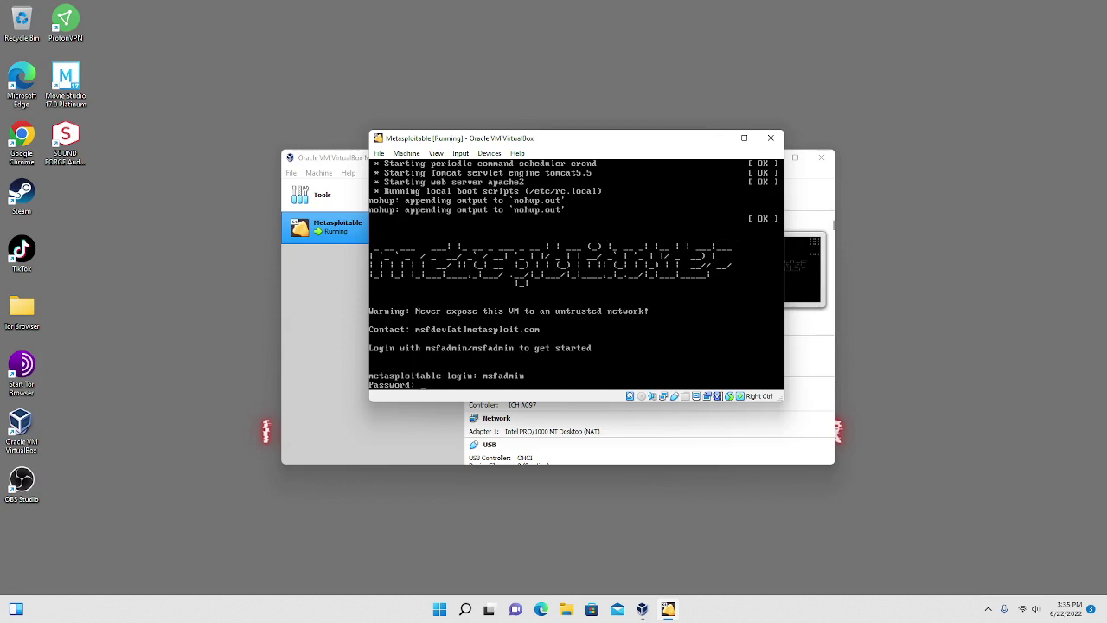
pyautogui.press('Return')
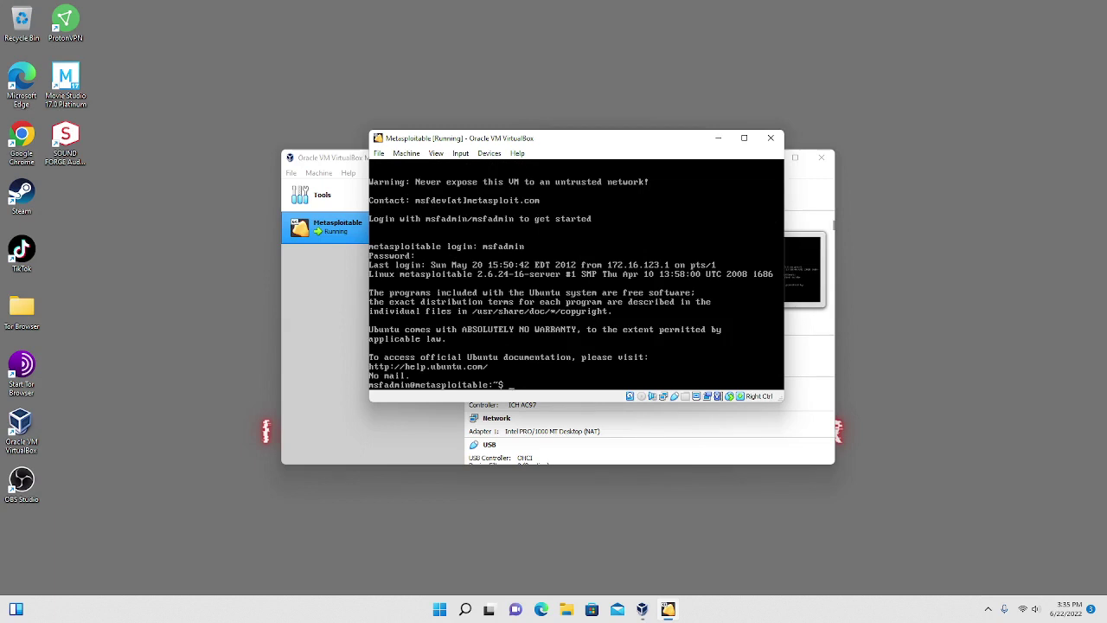
# Run ls, ifconfig, and clear in the Metasploitable shell.
pyautogui.write('ls')
pyautogui.press('Return')
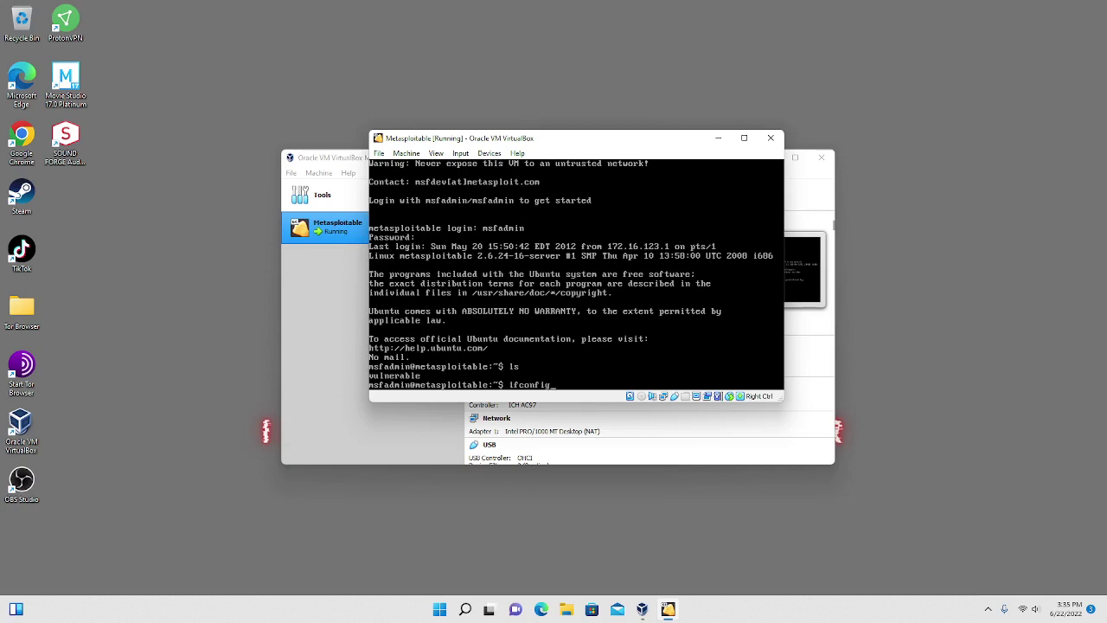
pyautogui.write('ifconfig')
pyautogui.press('Return')
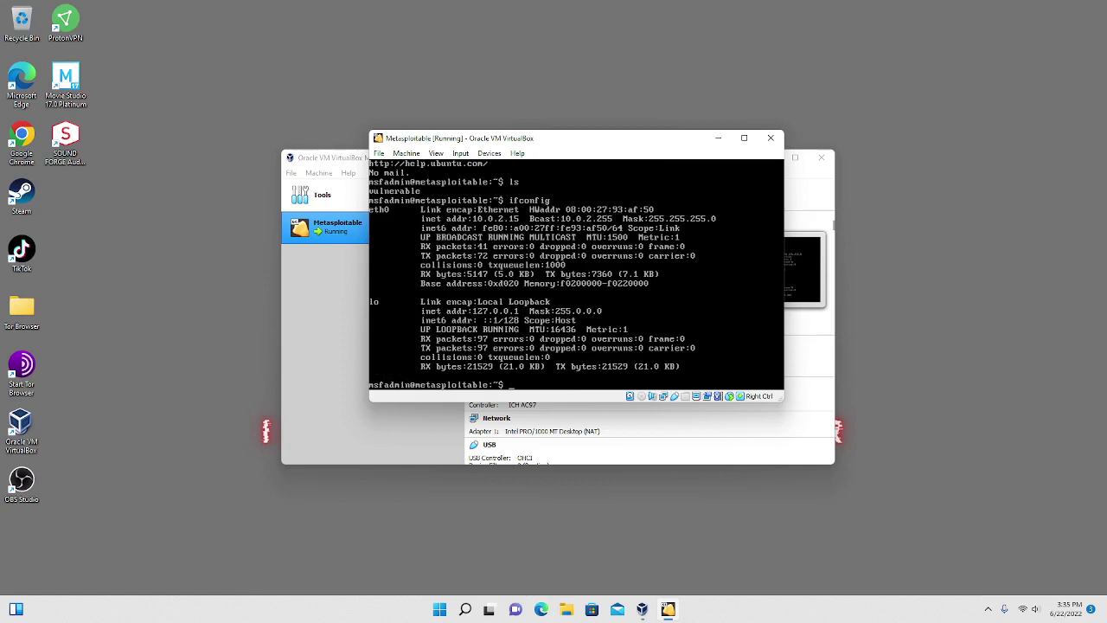
pyautogui.write('clear')
pyautogui.press('Return')
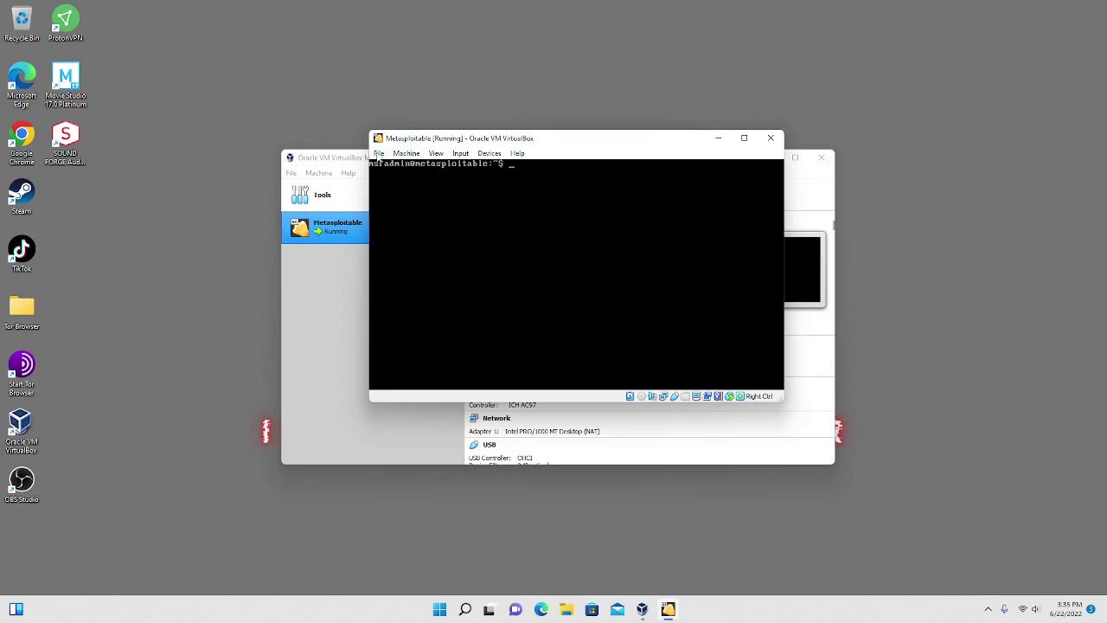
# Close the Metasploitable window with the 'Power off the machine' option.
pyautogui.click(772, 139)
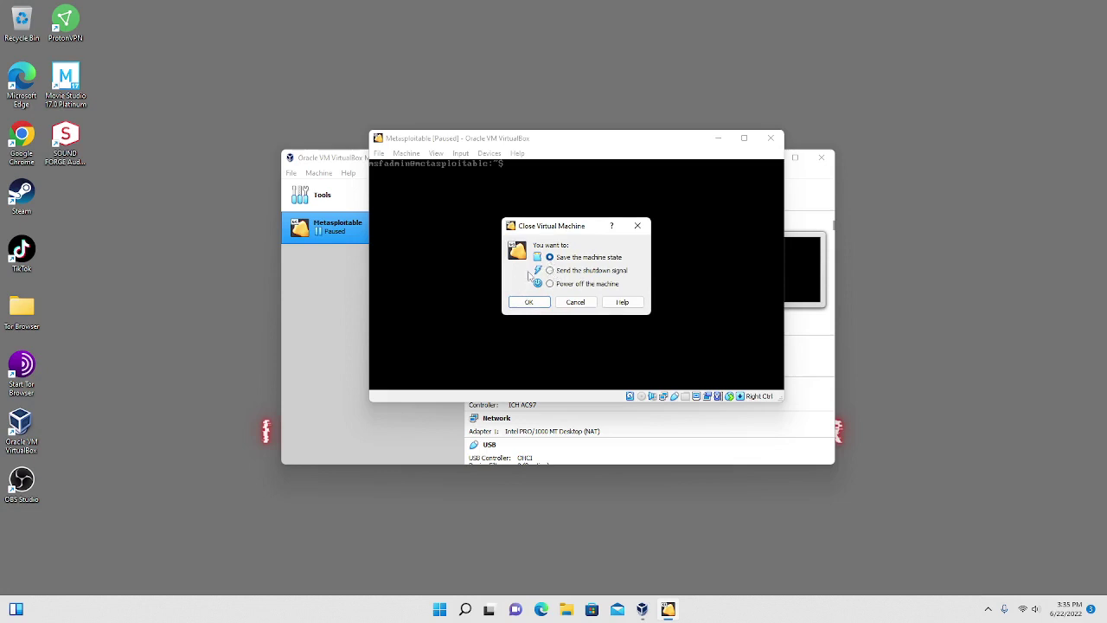
pyautogui.click(550, 284)
pyautogui.click(521, 307)
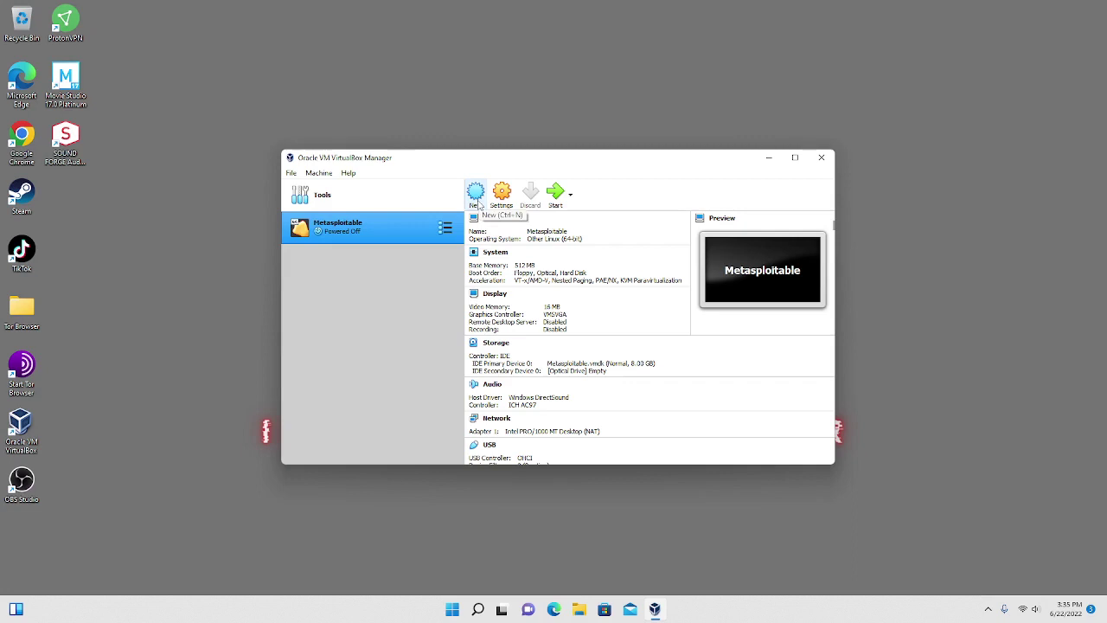
# Name the new machine Kali, type Linux, version Debian (64-bit), and continue to memory size.
pyautogui.click(476, 196)
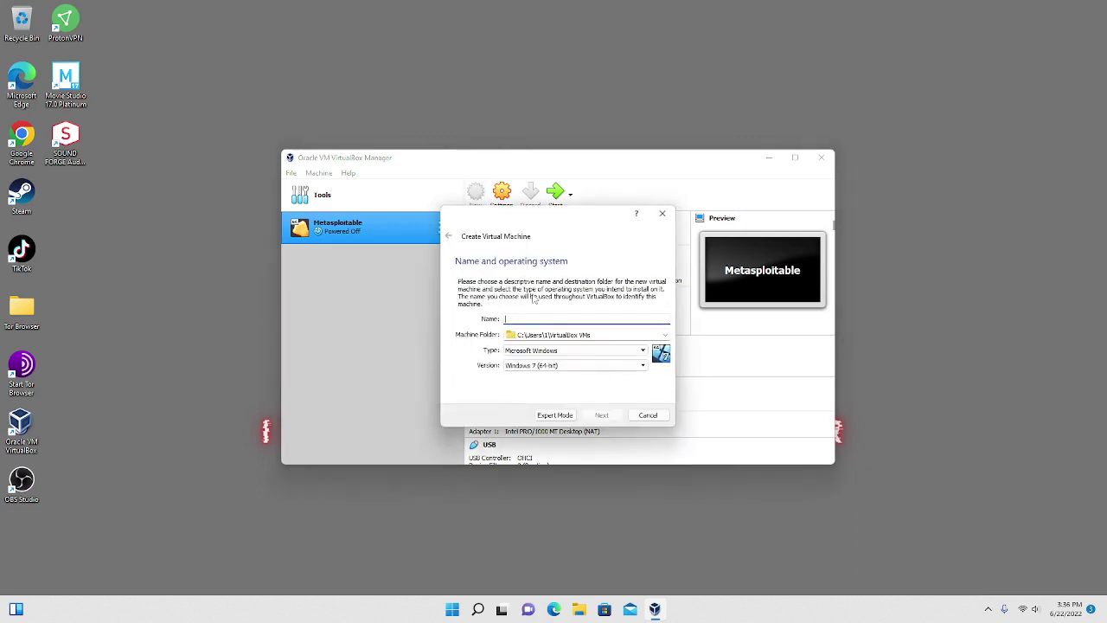
pyautogui.write('Kali')
pyautogui.click(580, 351)
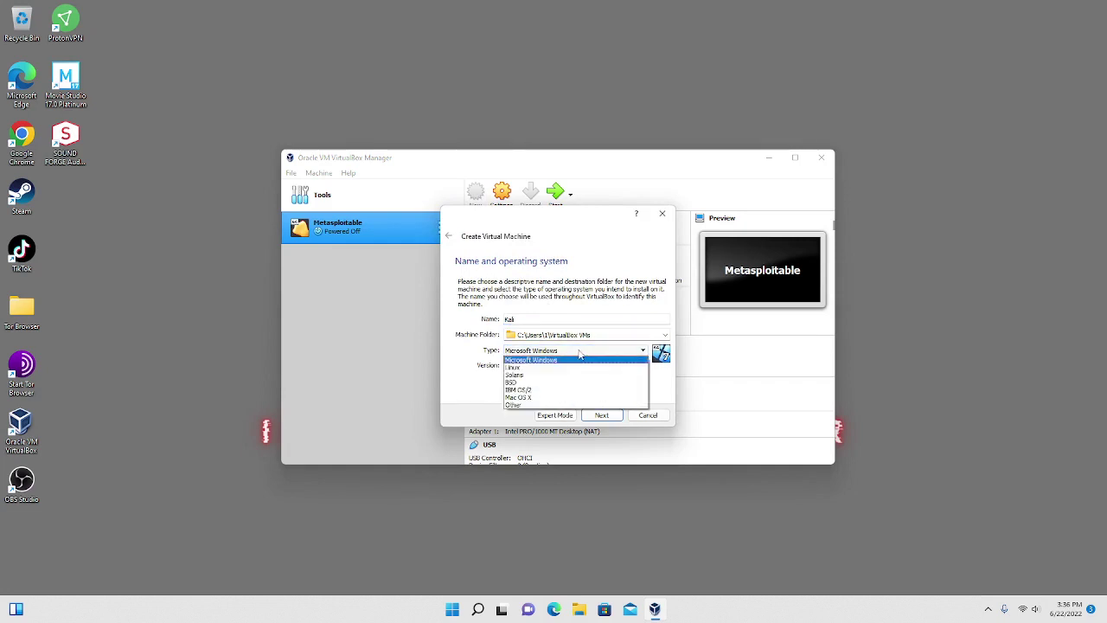
pyautogui.click(569, 368)
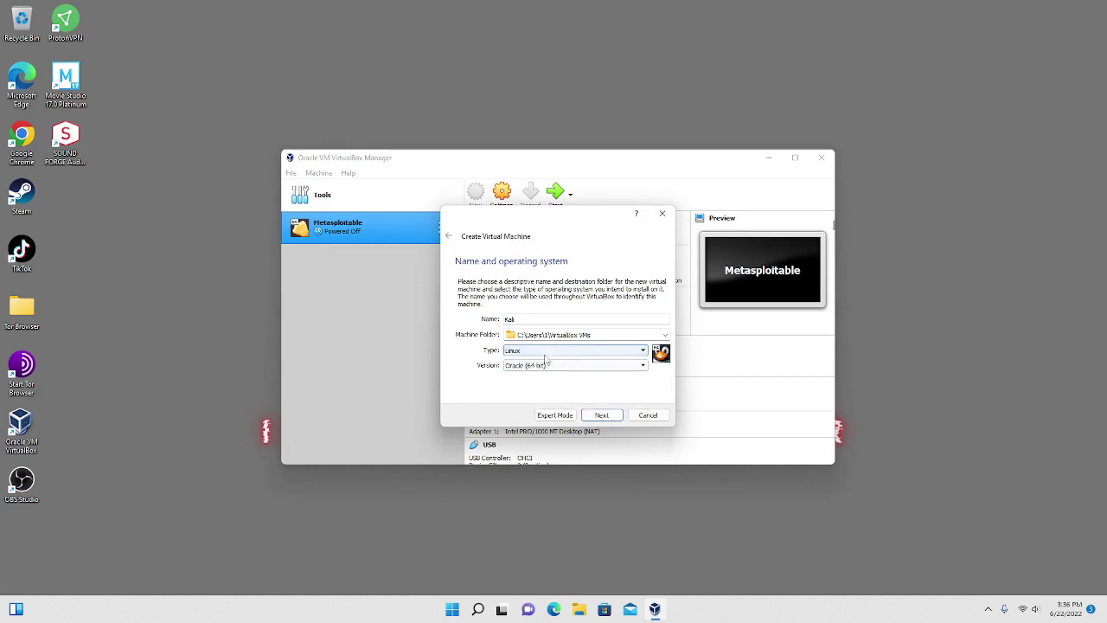
pyautogui.click(558, 366)
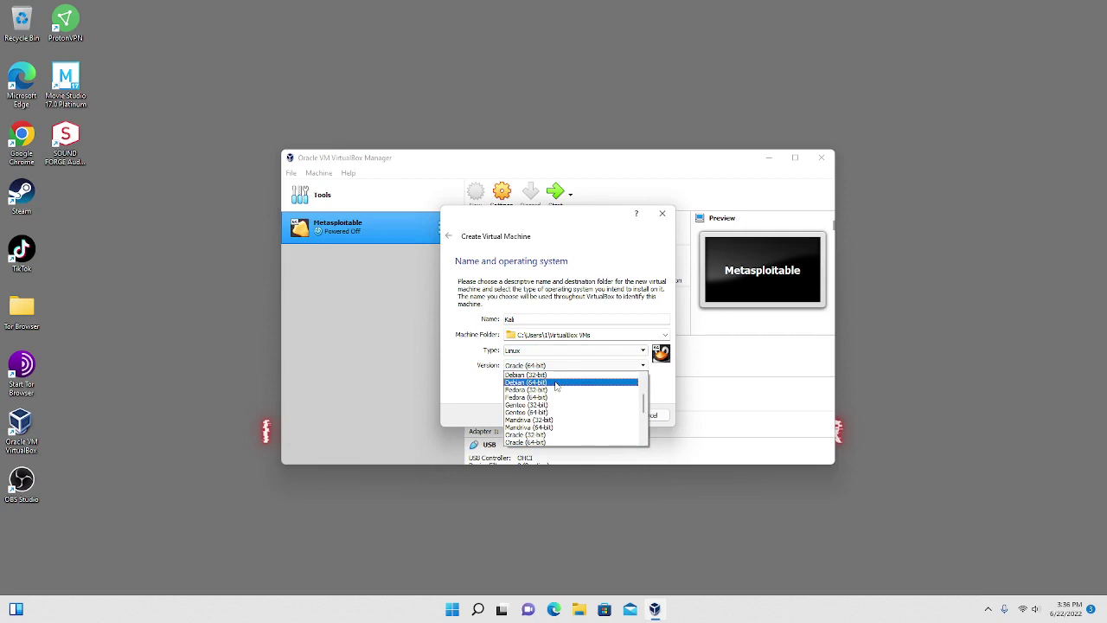
pyautogui.click(556, 383)
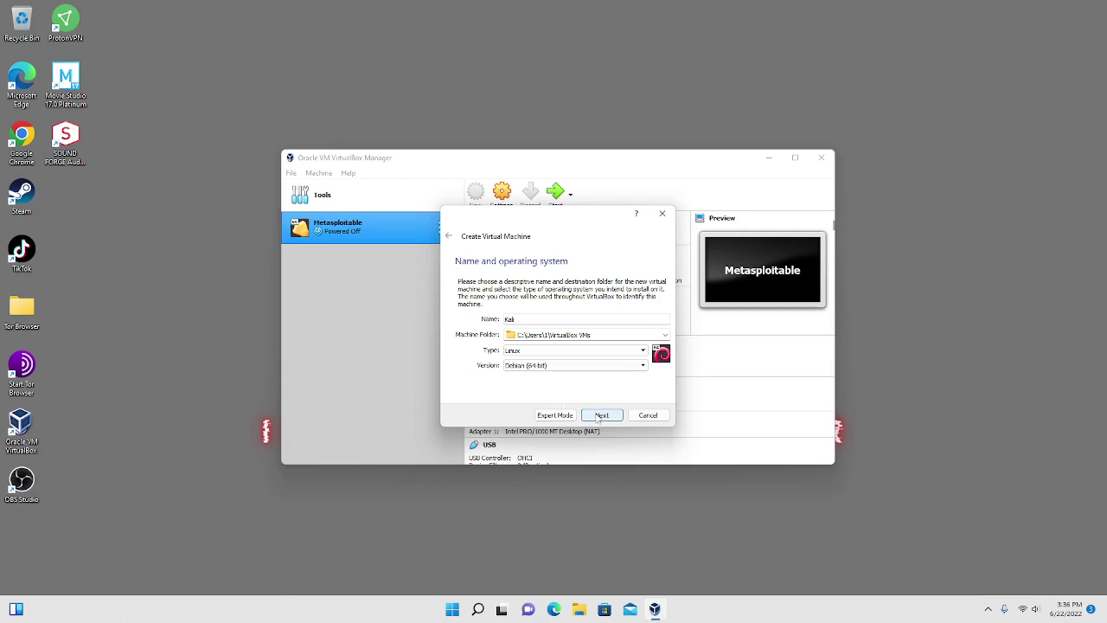
pyautogui.click(601, 416)
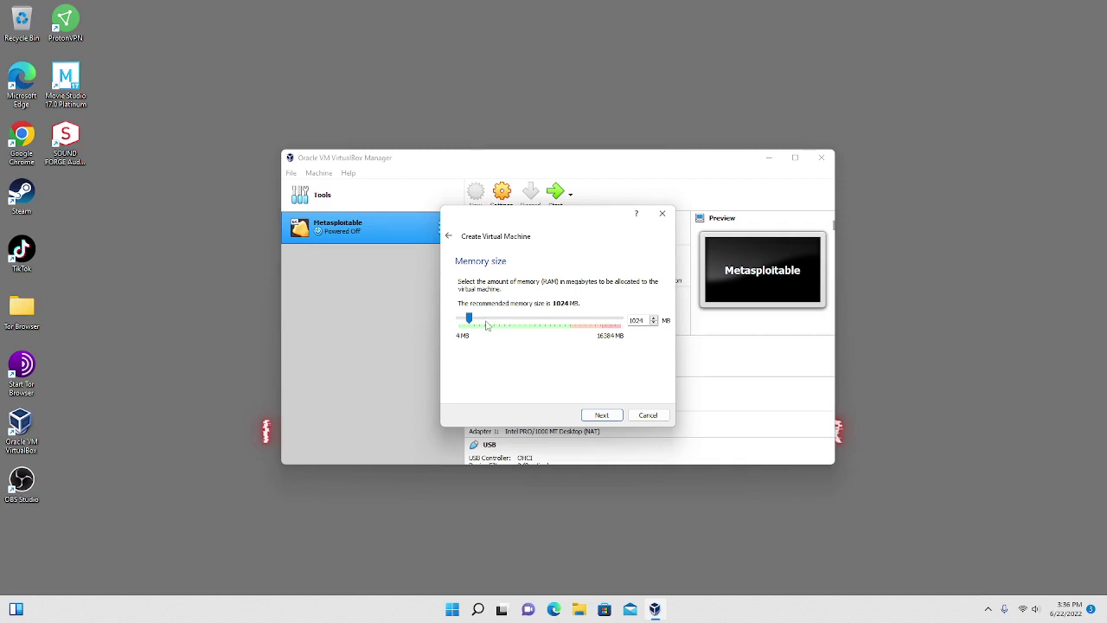
# Set the Kali VM's base memory slider to 5120 MB and advance the wizard.
pyautogui.click(490, 322)
pyautogui.click(493, 324)
pyautogui.click(495, 320)
pyautogui.moveTo(498, 321); pyautogui.dragTo(494, 319)
pyautogui.moveTo(520, 323); pyautogui.dragTo(521, 324)
pyautogui.click(502, 319)
pyautogui.click(517, 321)
pyautogui.click(487, 322)
pyautogui.click(487, 322)
pyautogui.click(487, 322)
pyautogui.click(487, 322)
pyautogui.click(487, 322)
pyautogui.click(498, 321)
pyautogui.click(498, 322)
pyautogui.click(498, 322)
pyautogui.click(507, 323)
pyautogui.click(510, 322)
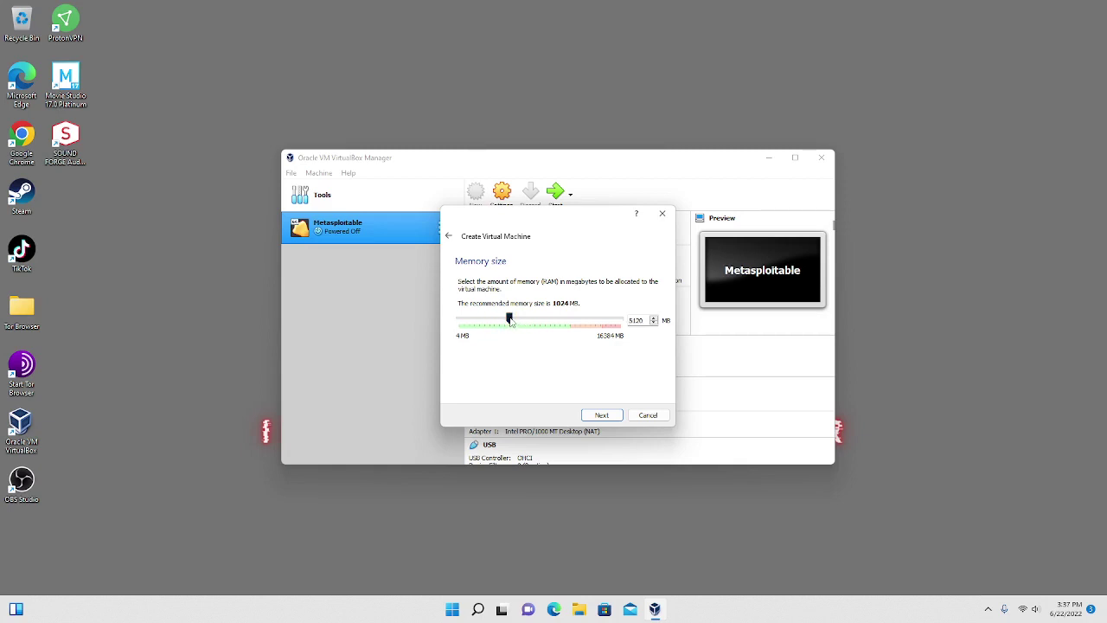
pyautogui.click(602, 416)
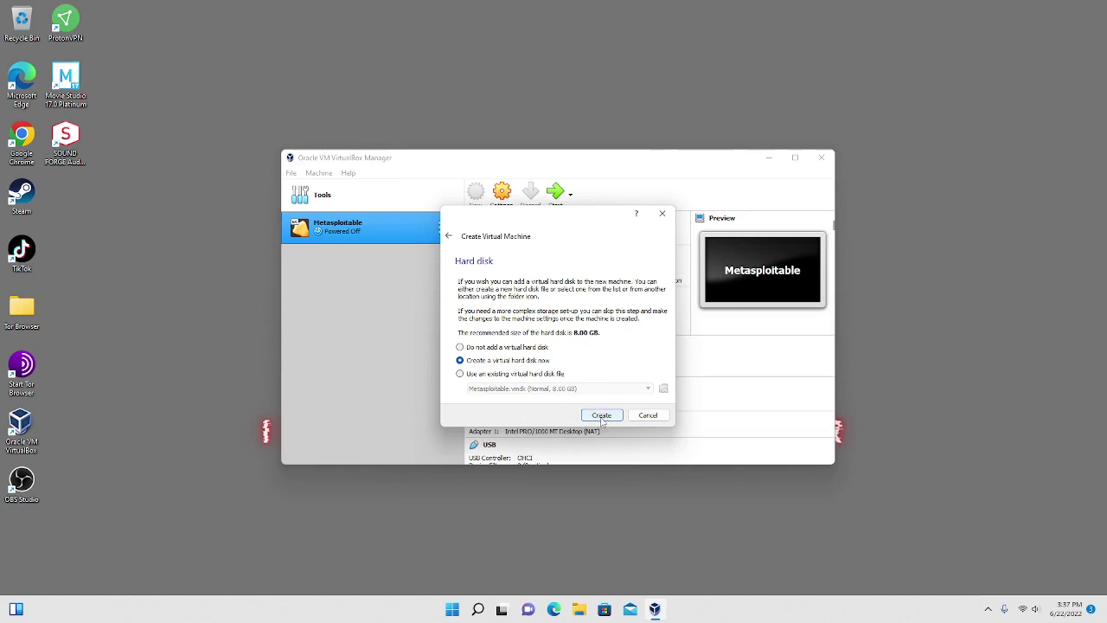
# Create a new virtual hard disk as a dynamically allocated VDI.
pyautogui.click(601, 417)
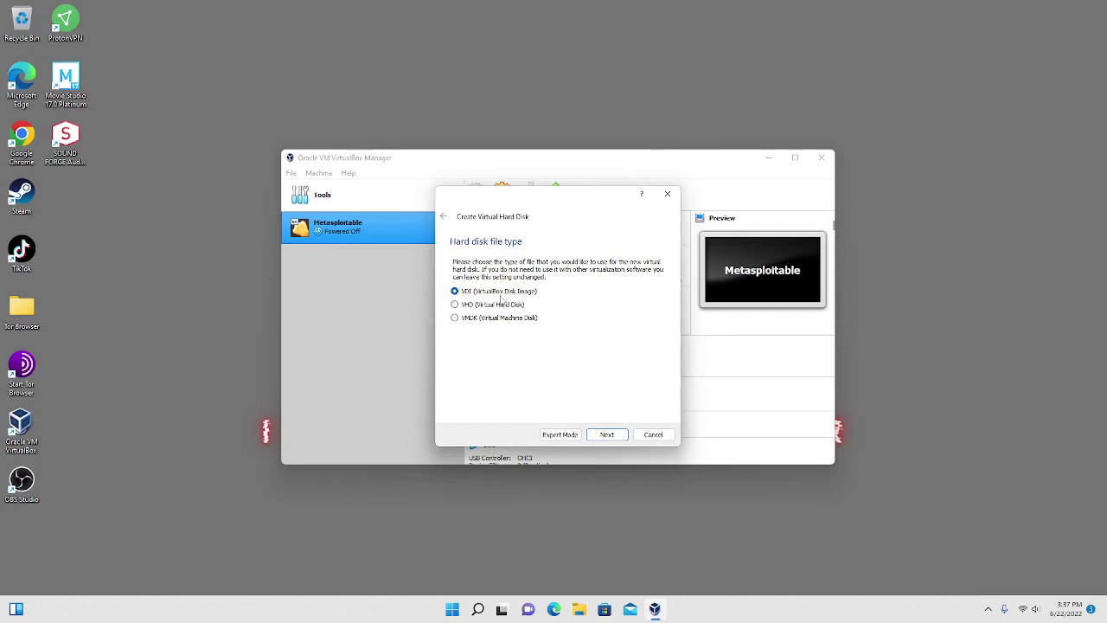
pyautogui.click(605, 435)
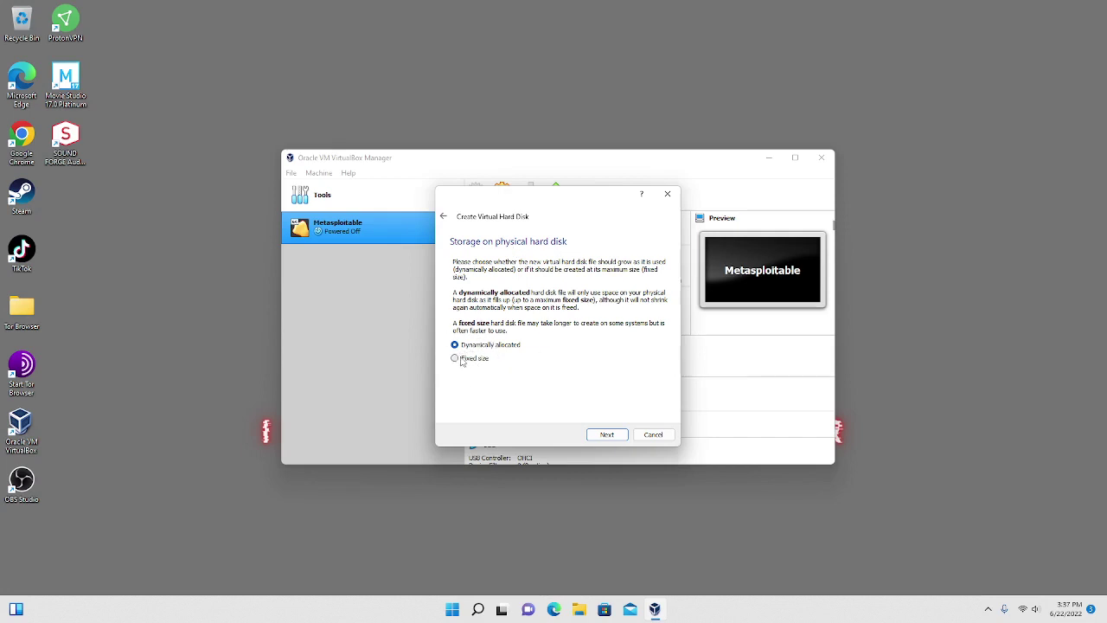
pyautogui.click(598, 437)
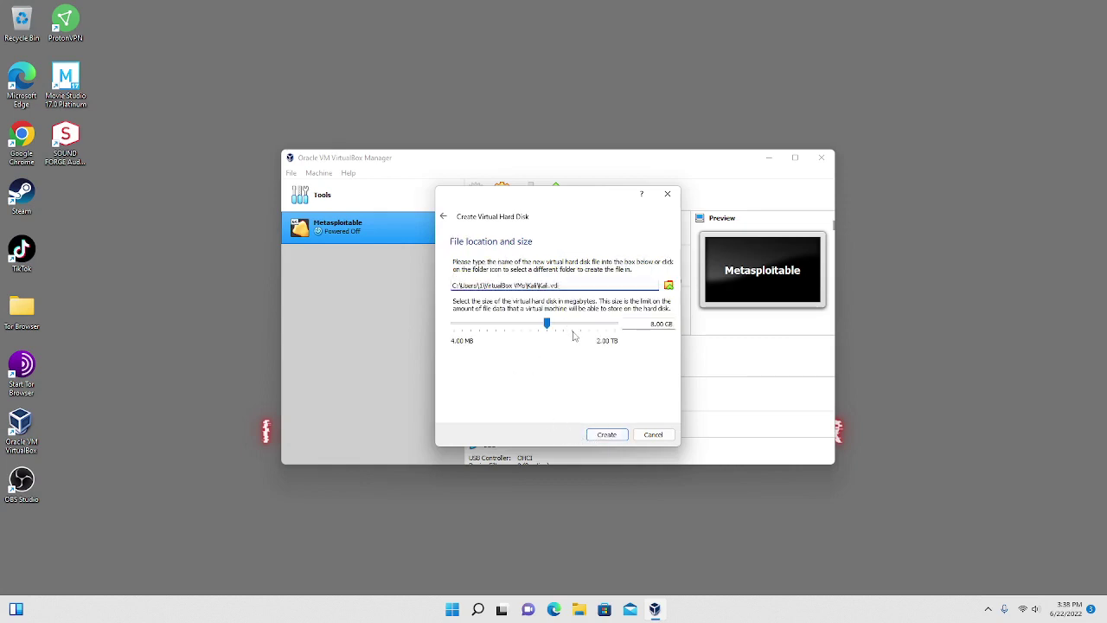
# Size the virtual disk at 64.00 GB and create the Kali machine.
pyautogui.click(575, 325)
pyautogui.click(575, 326)
pyautogui.click(575, 325)
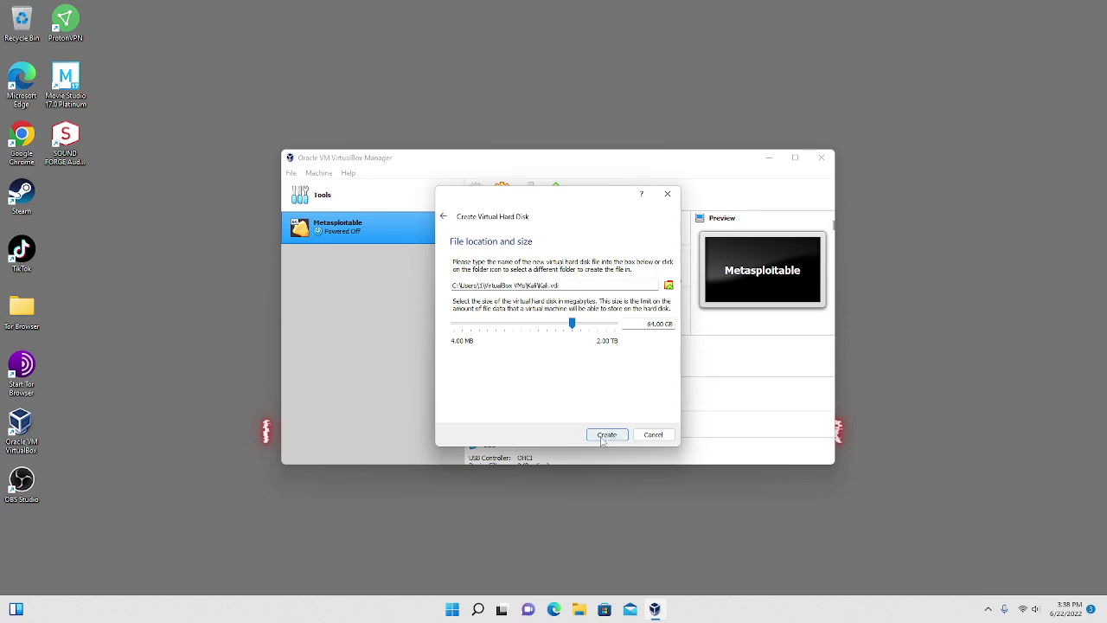
pyautogui.click(605, 435)
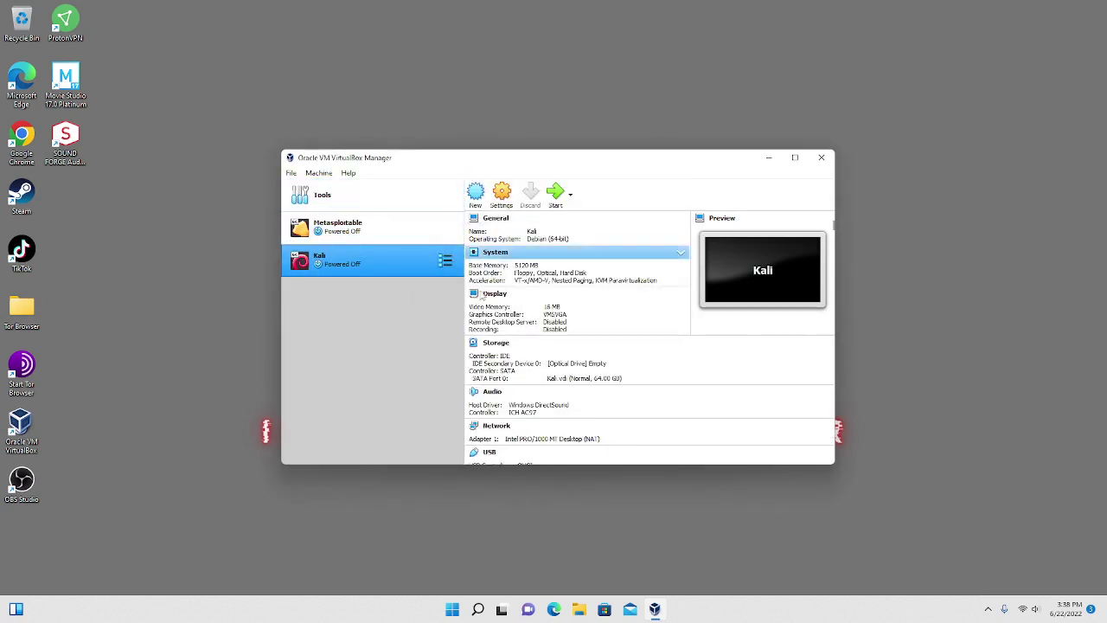
pyautogui.scroll(-1, 486, 286)
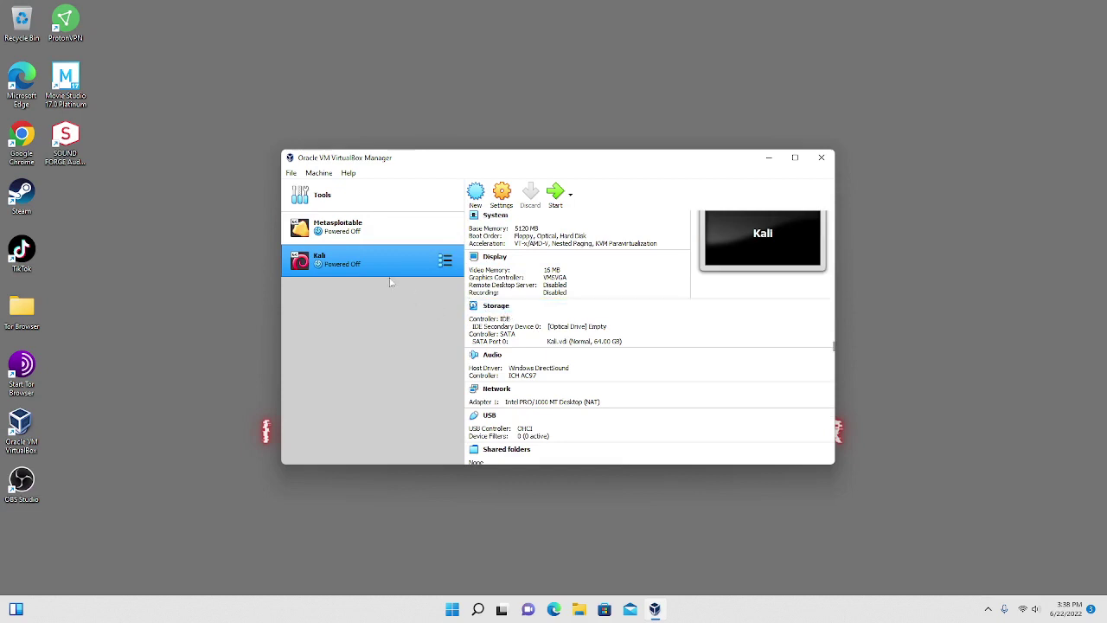
# Add an IDE optical drive holding kali-linux-2022.1-installer-amd64.iso in Kali's storage settings.
pyautogui.click(499, 201)
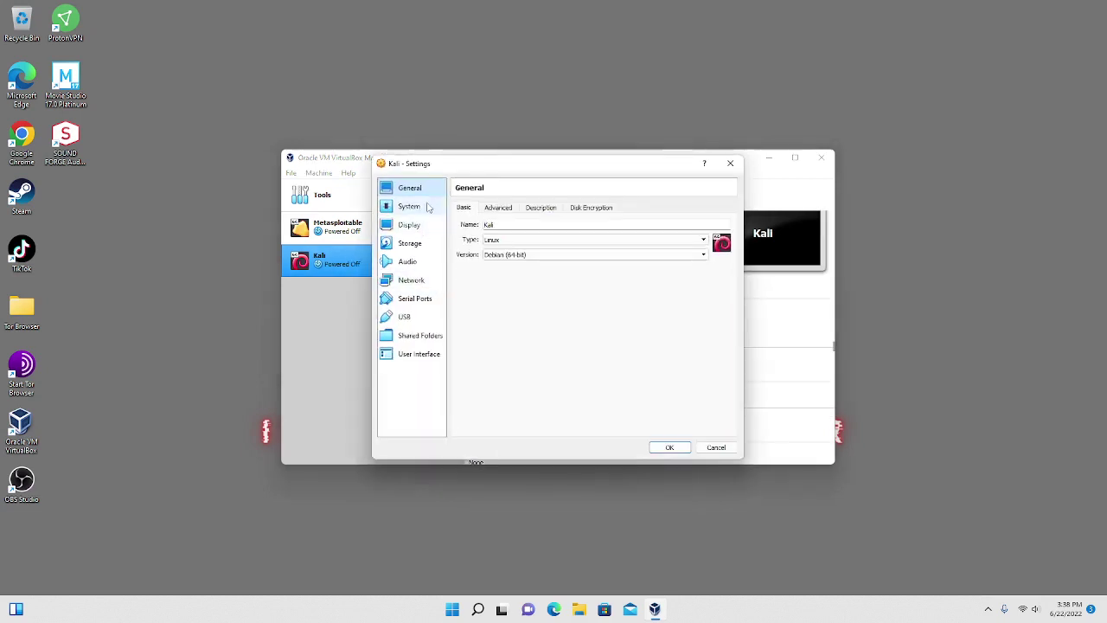
pyautogui.click(414, 246)
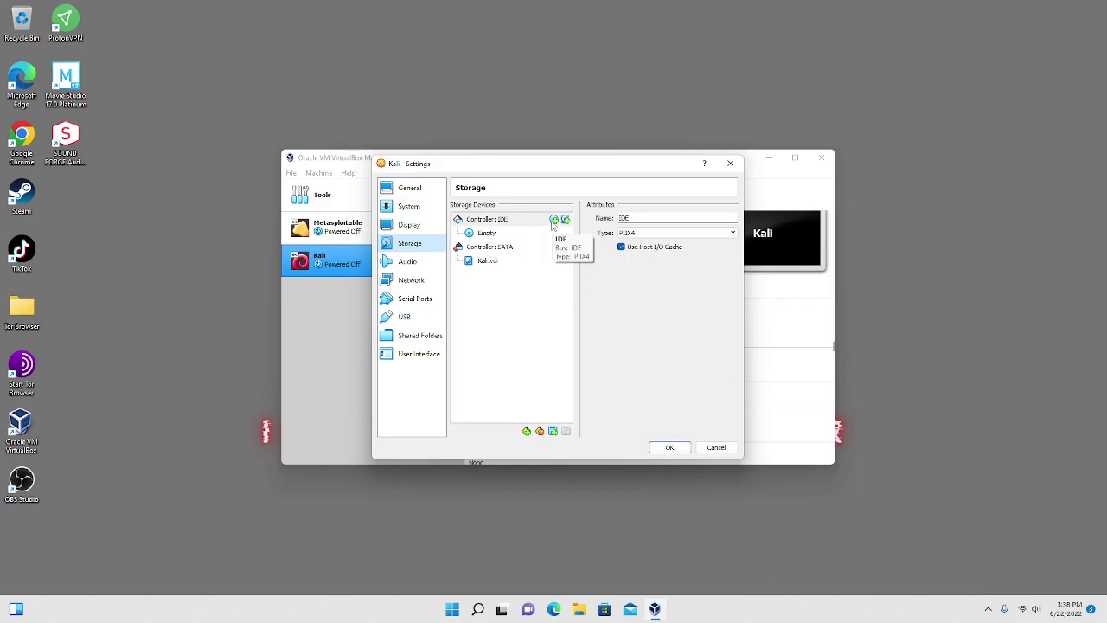
pyautogui.click(555, 219)
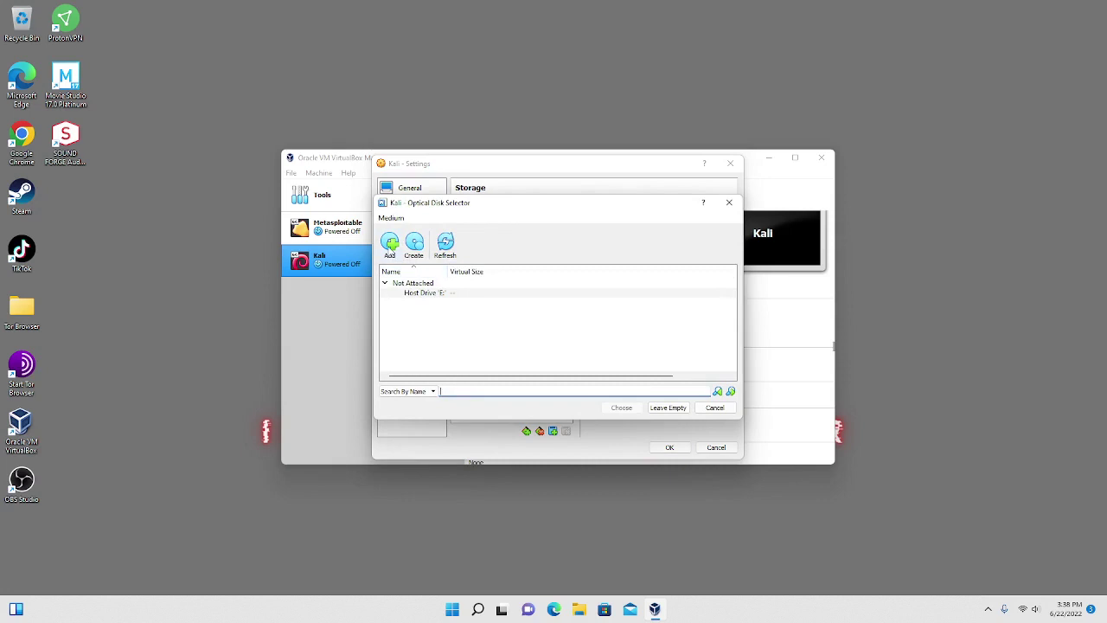
pyautogui.click(389, 246)
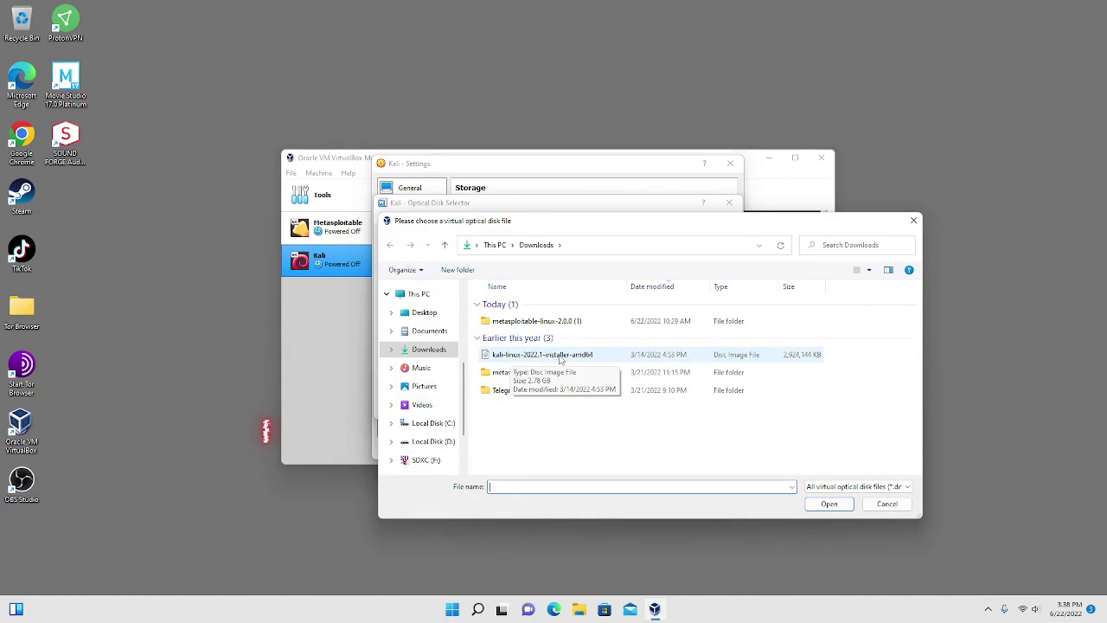
pyautogui.click(556, 361)
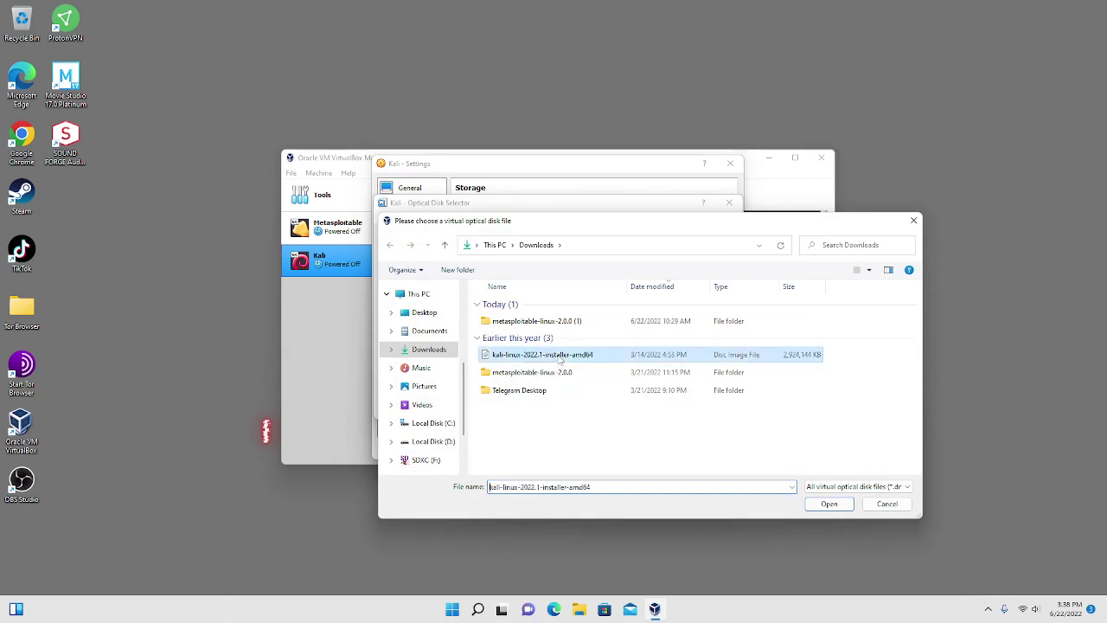
pyautogui.click(827, 505)
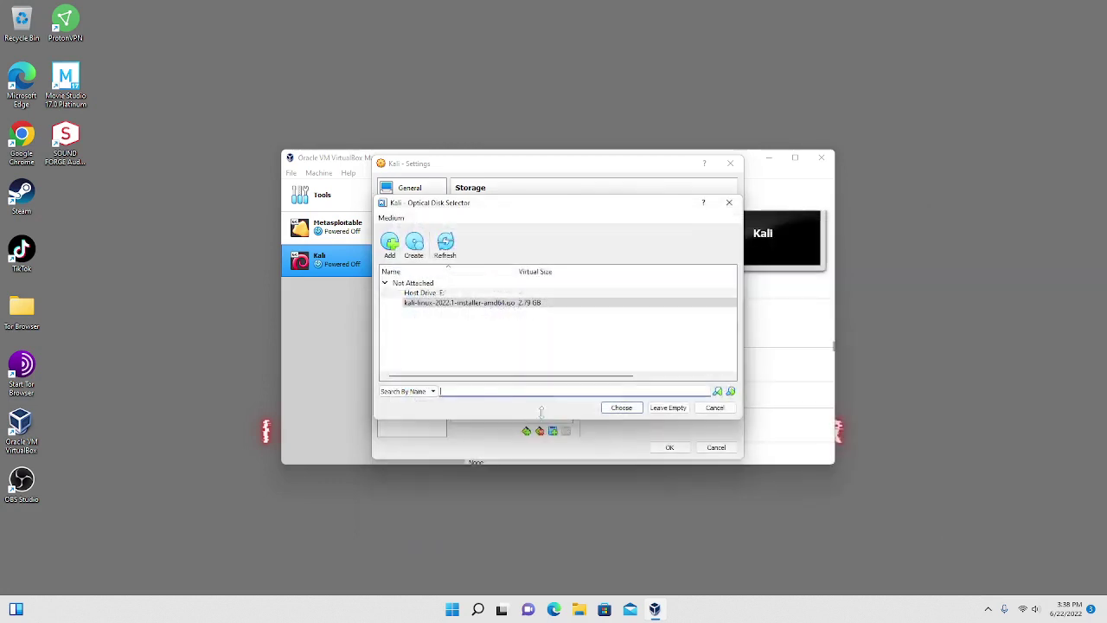
pyautogui.click(563, 306)
pyautogui.click(621, 409)
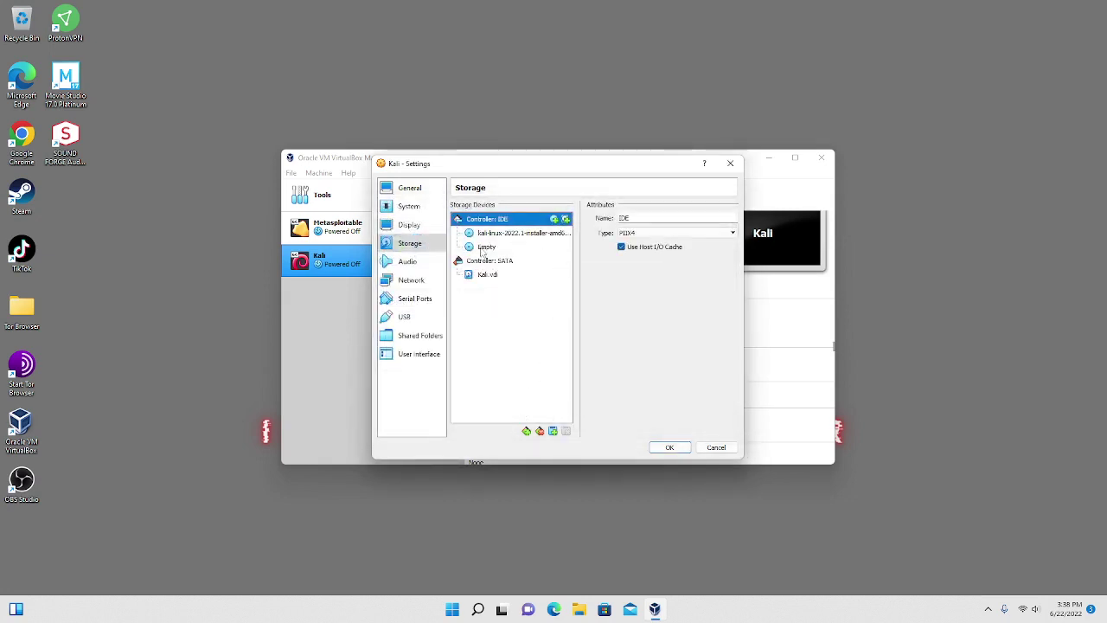
# Remove the leftover empty optical drive and save the storage settings.
pyautogui.click(486, 248)
pyautogui.rightClick(482, 251)
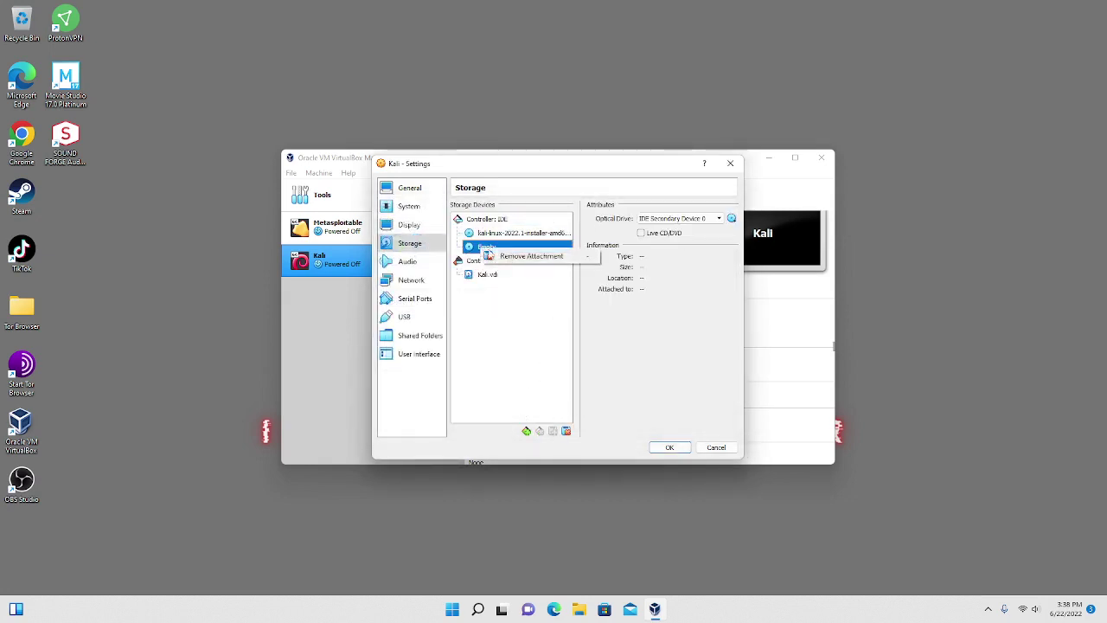
pyautogui.click(512, 257)
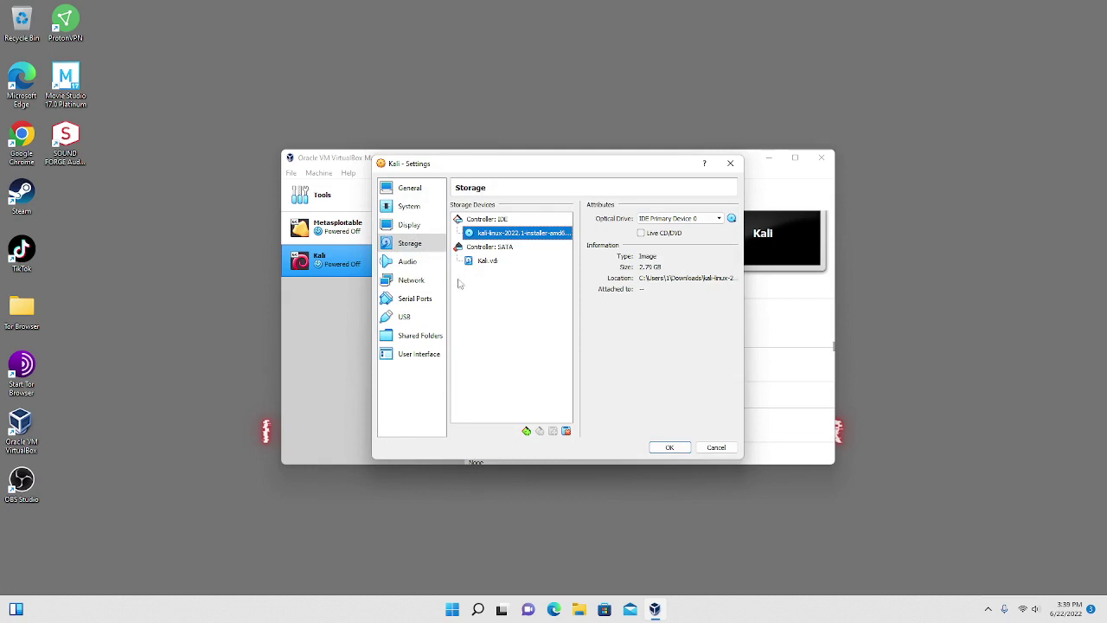
pyautogui.click(666, 448)
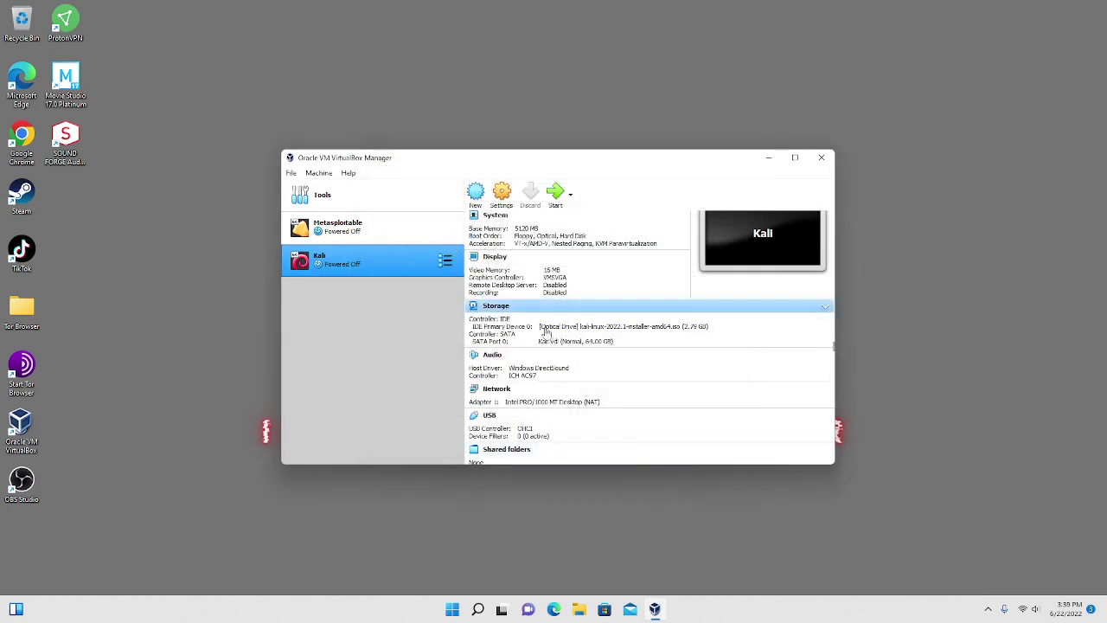
# Start the Kali VM and choose Graphical install from the boot menu.
pyautogui.click(555, 197)
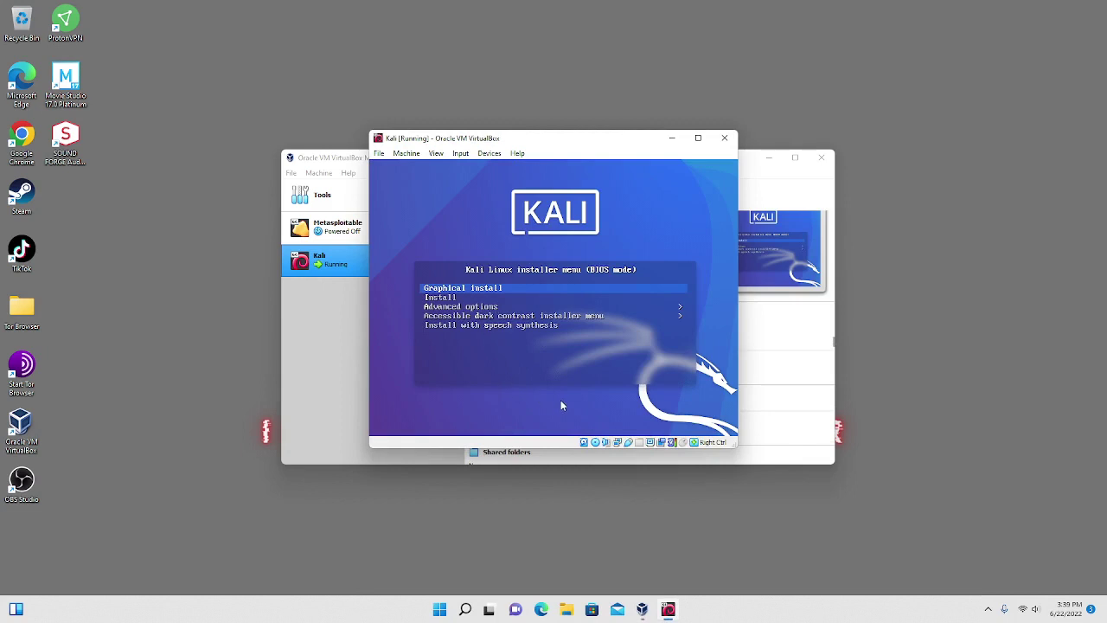
pyautogui.press('Return')
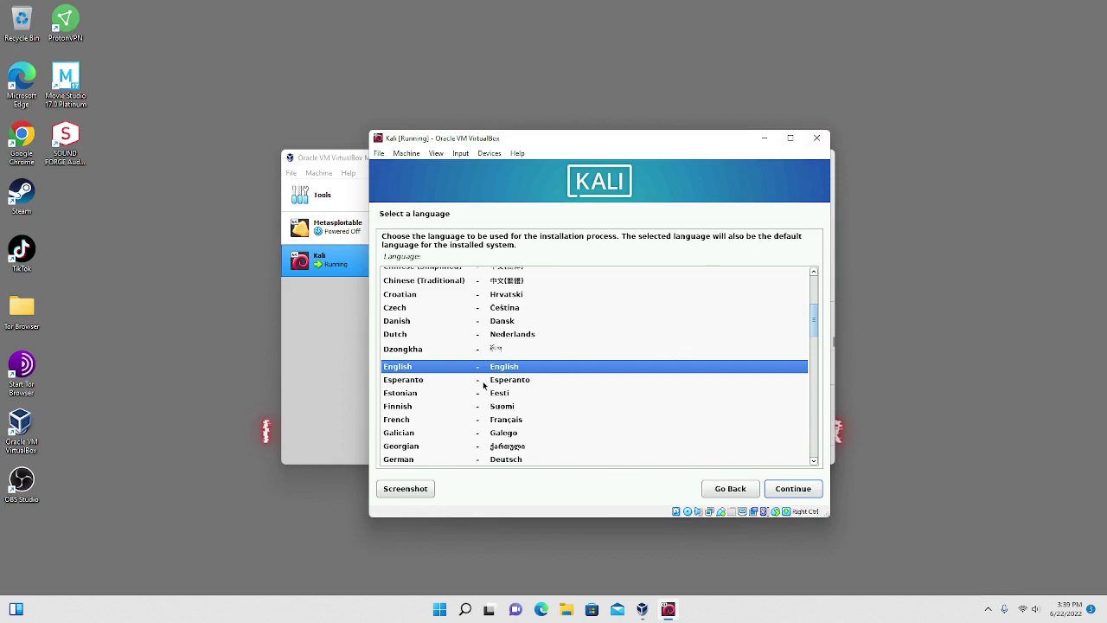
# Confirm English language, United States location and American English keymap.
pyautogui.click(780, 491)
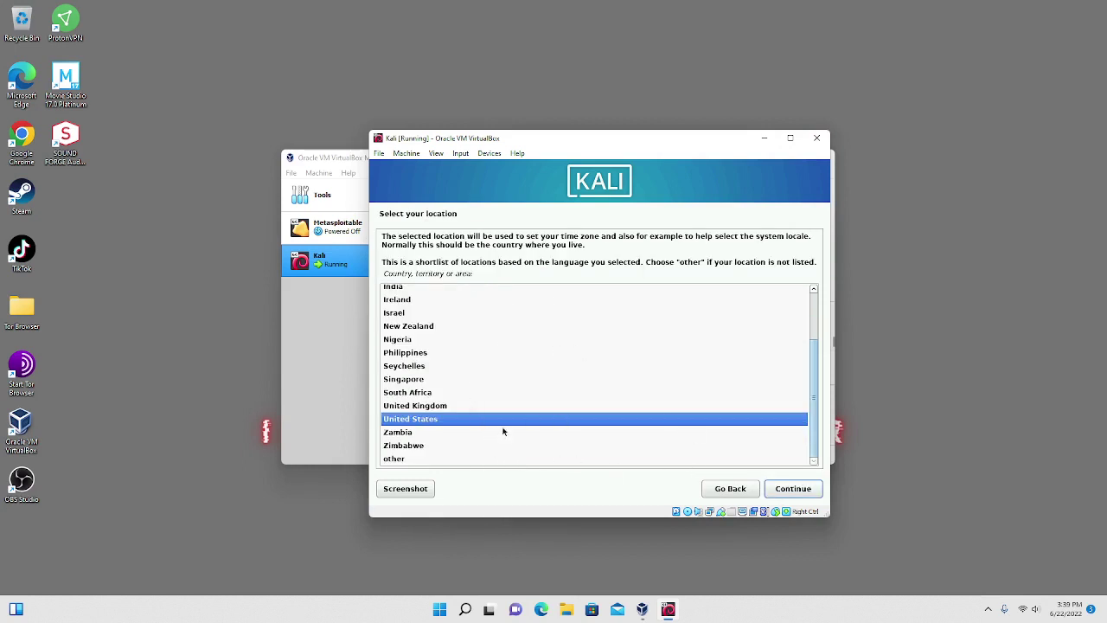
pyautogui.click(794, 490)
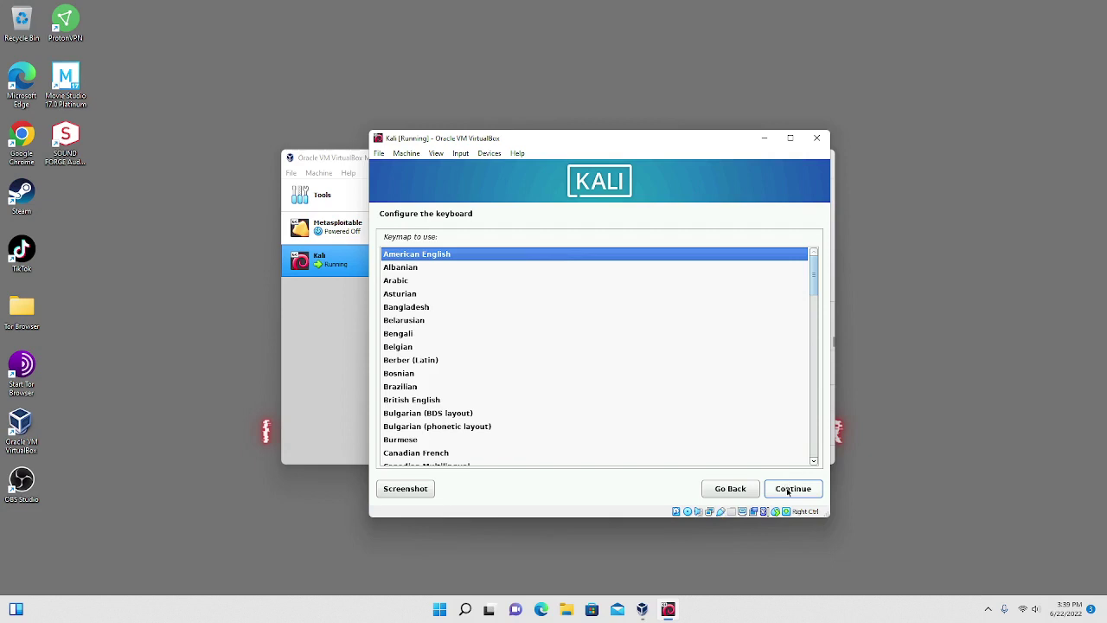
pyautogui.click(788, 490)
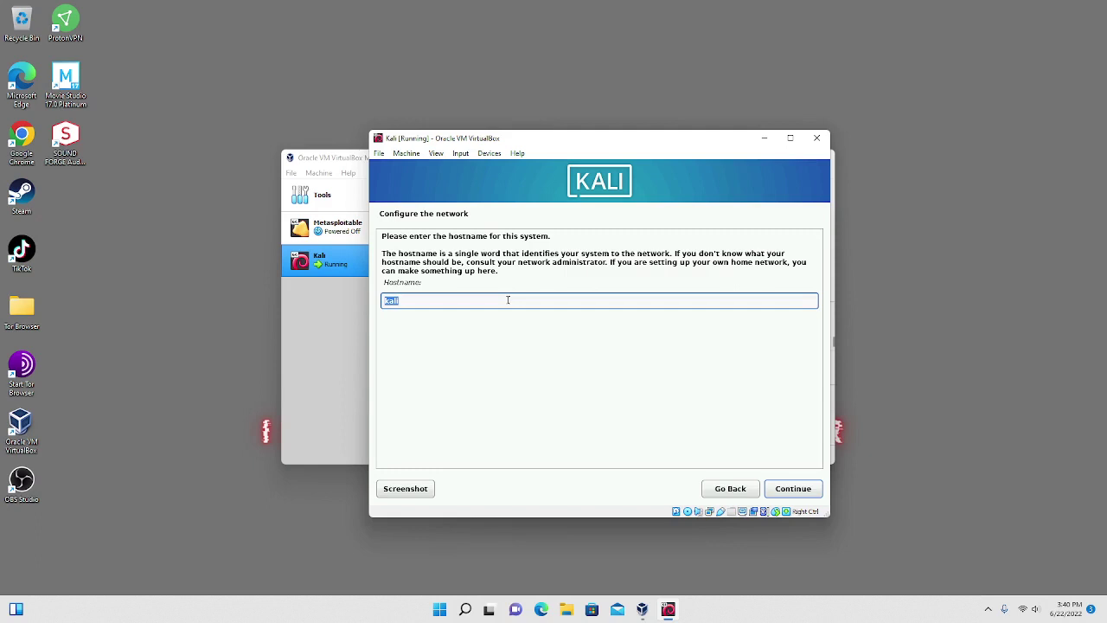
# Keep 'kali' as the hostname and continue with an empty domain name.
pyautogui.click(456, 300)
pyautogui.click(783, 491)
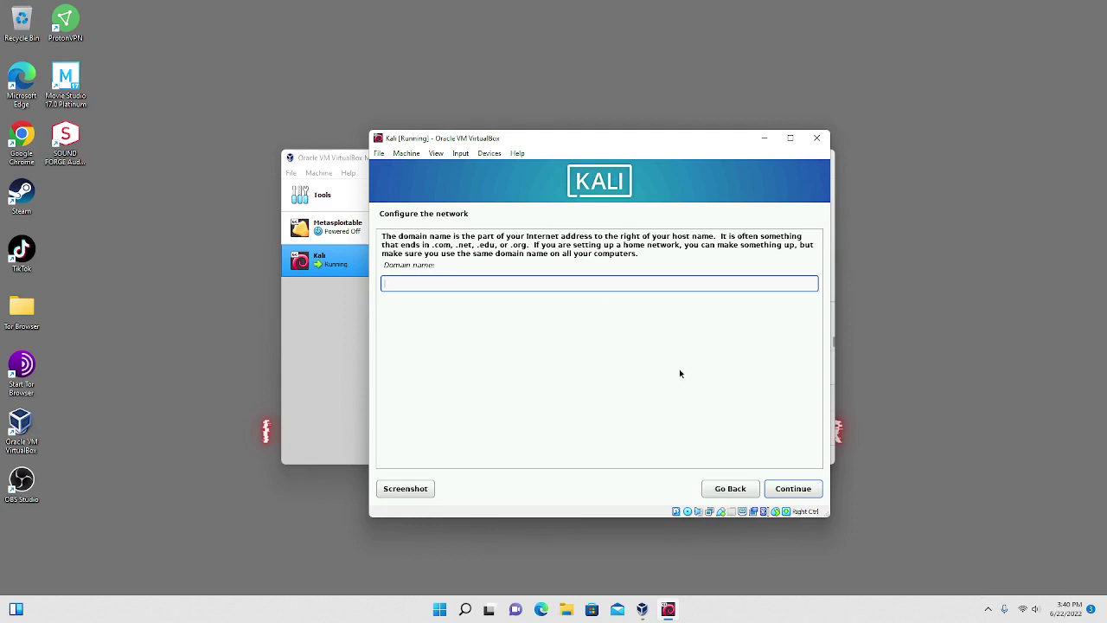
pyautogui.click(790, 490)
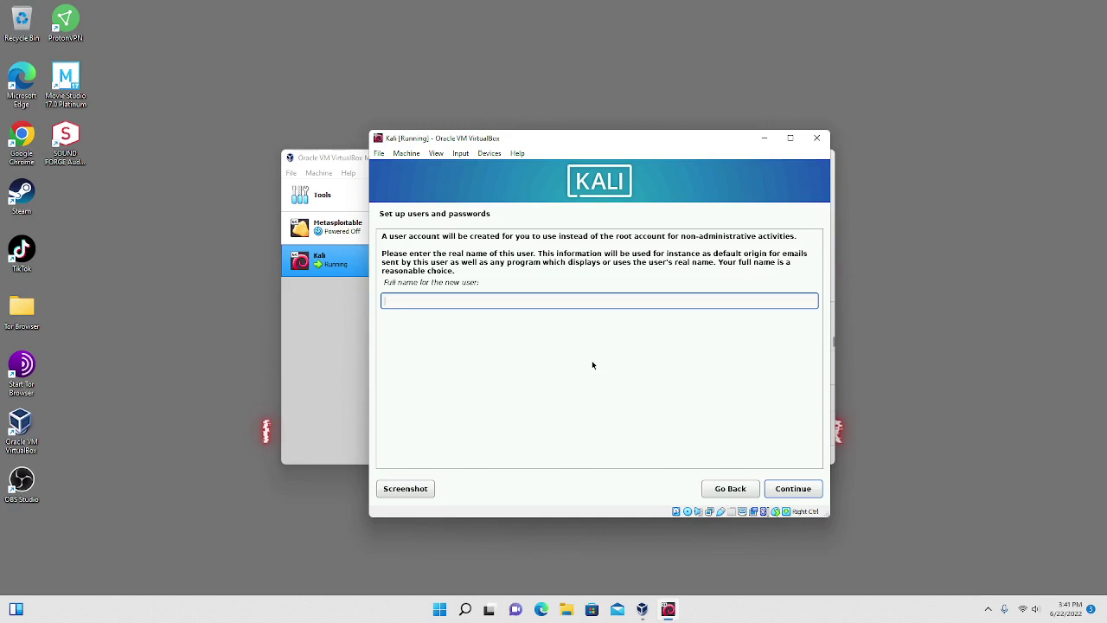
# Enter the new user's full name and accept the suggested username.
pyautogui.write('infosecoperator')
pyautogui.click(797, 490)
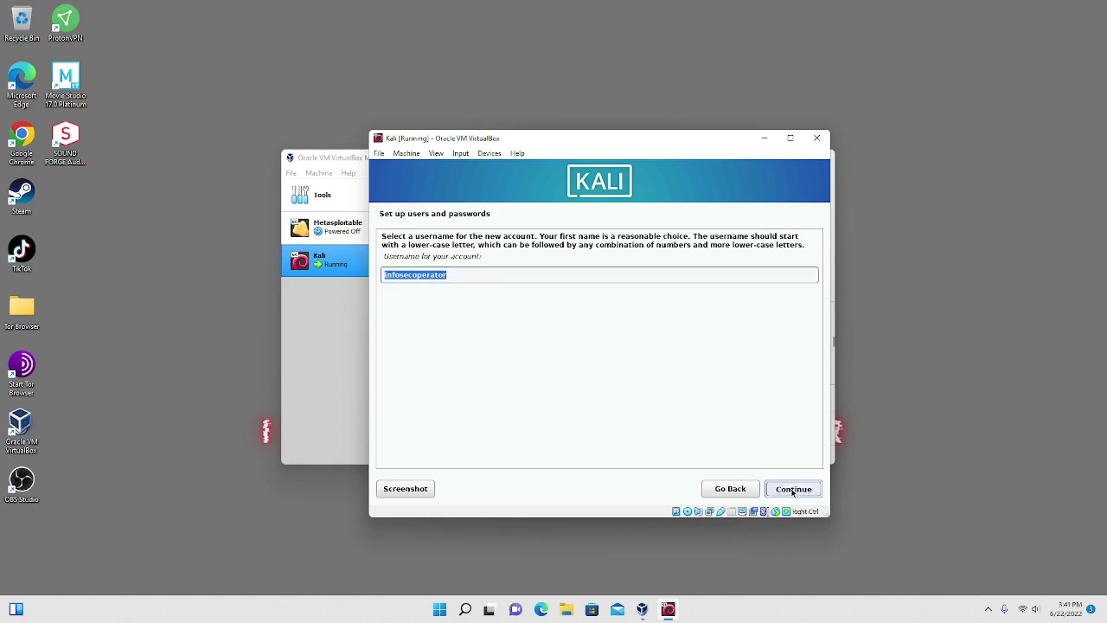
pyautogui.click(793, 490)
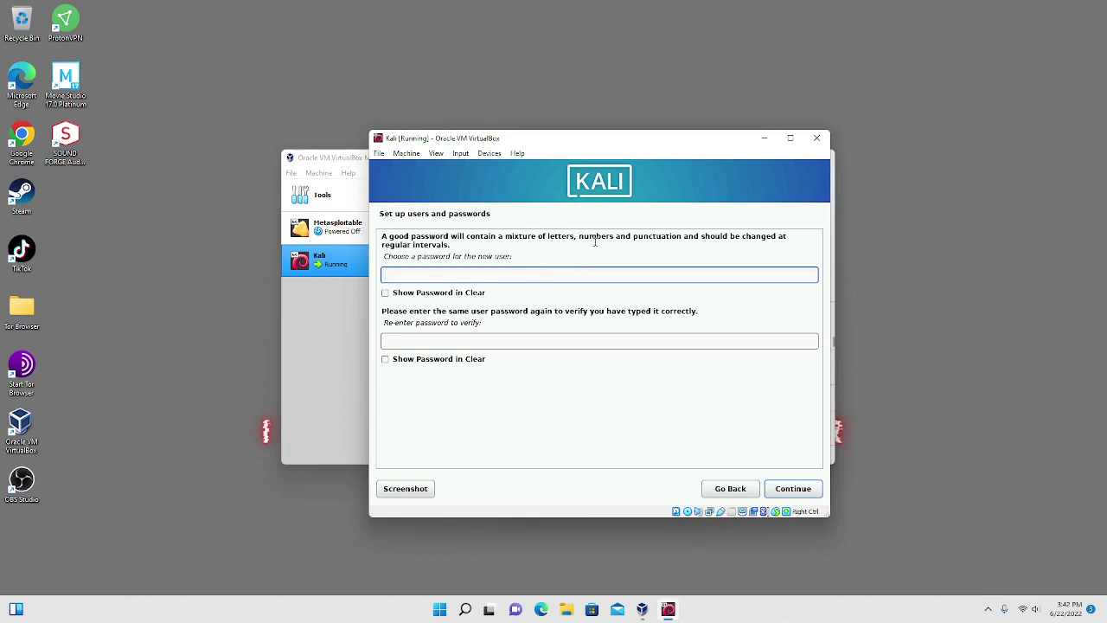
# Enter and confirm the new user's password.
pyautogui.write('kali123password●')
pyautogui.click(503, 345)
pyautogui.write('ka●●●●●')
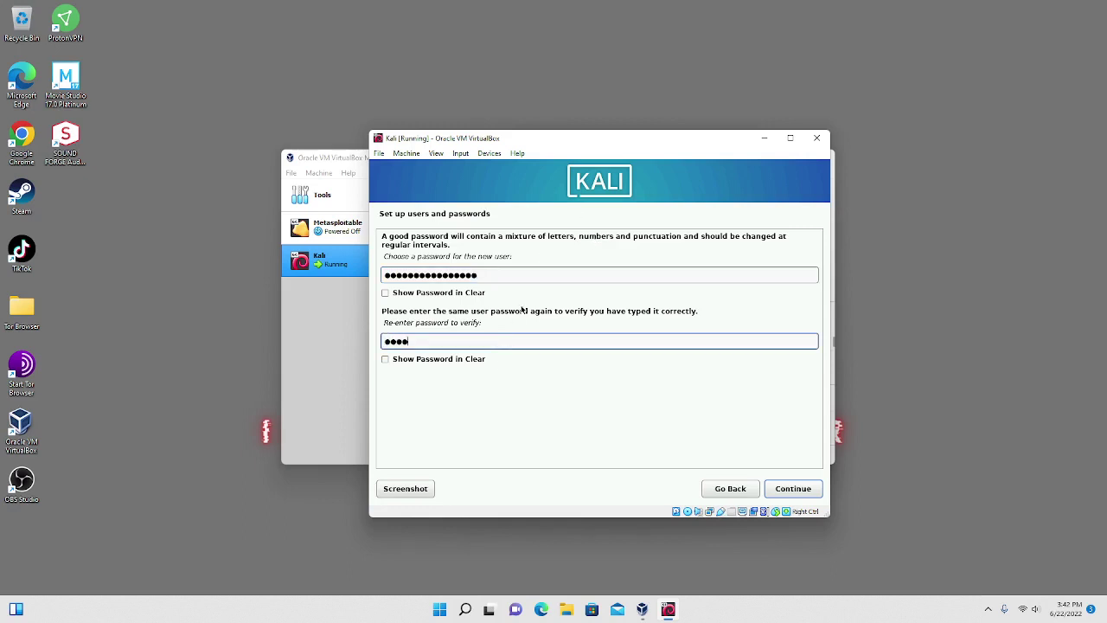
pyautogui.write('●●●●●●●●●')
pyautogui.click(765, 490)
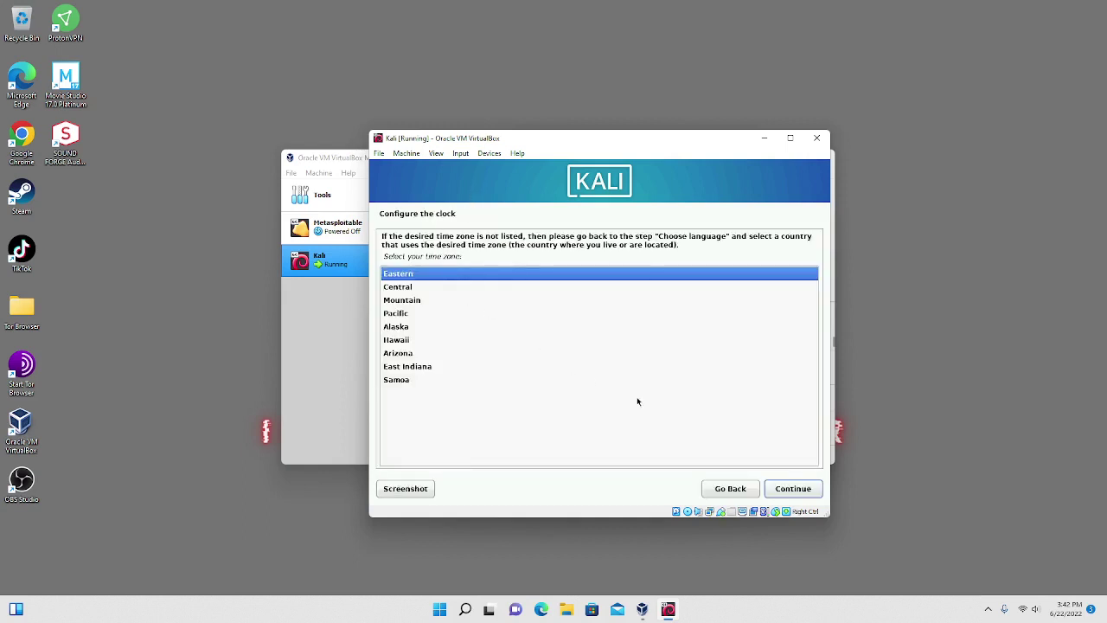
# Accept Eastern time, guided entire-disk partitioning on SCSI2, all files in one partition.
pyautogui.click(794, 494)
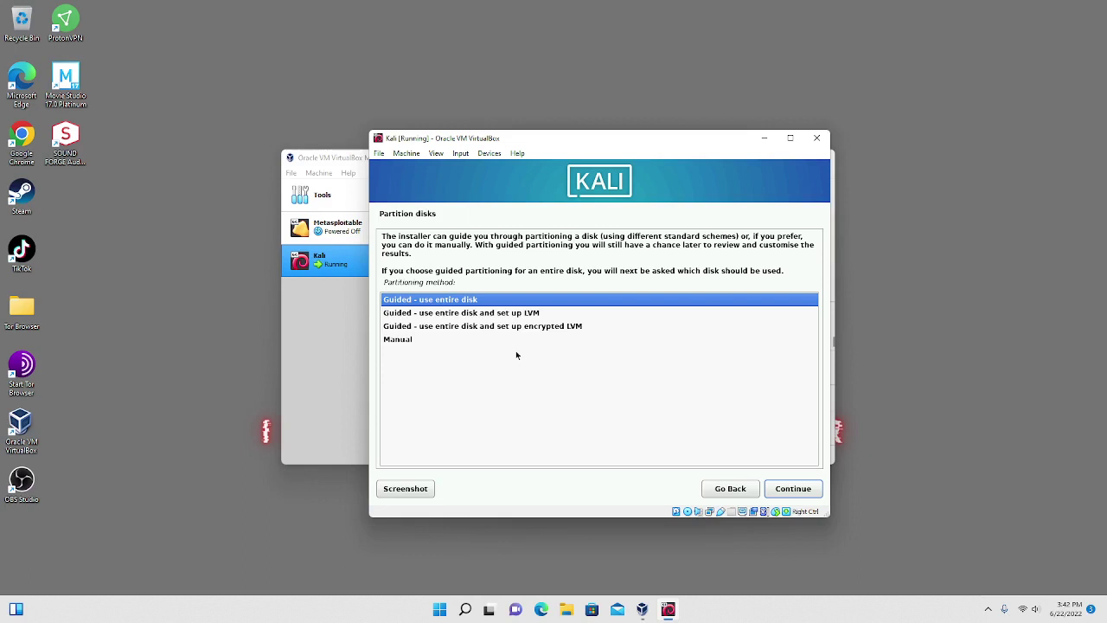
pyautogui.press('Return')
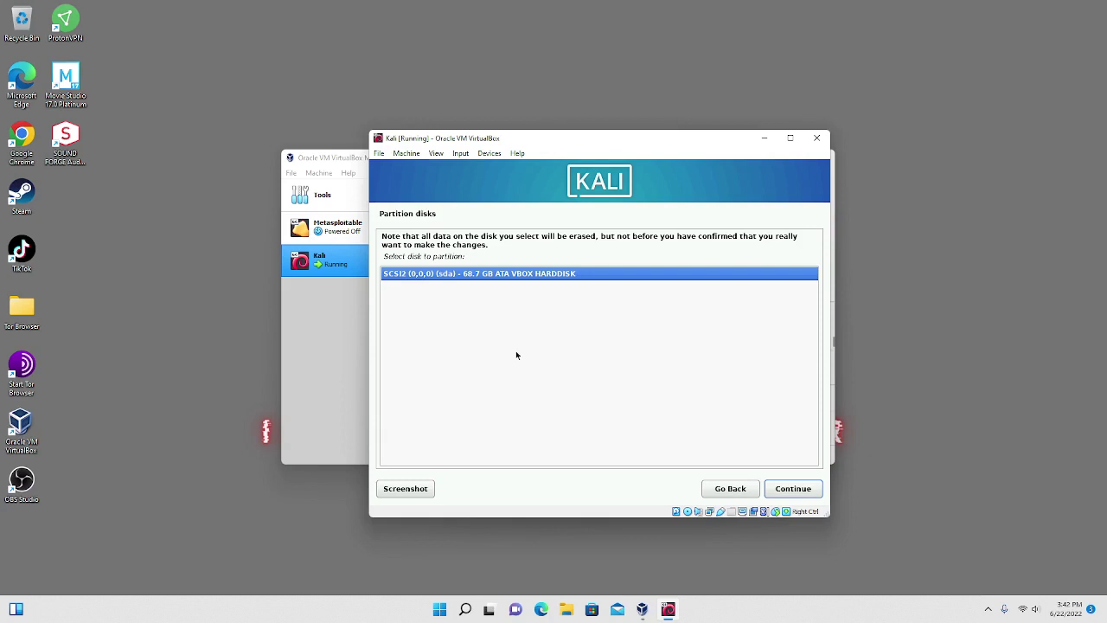
pyautogui.press('Return')
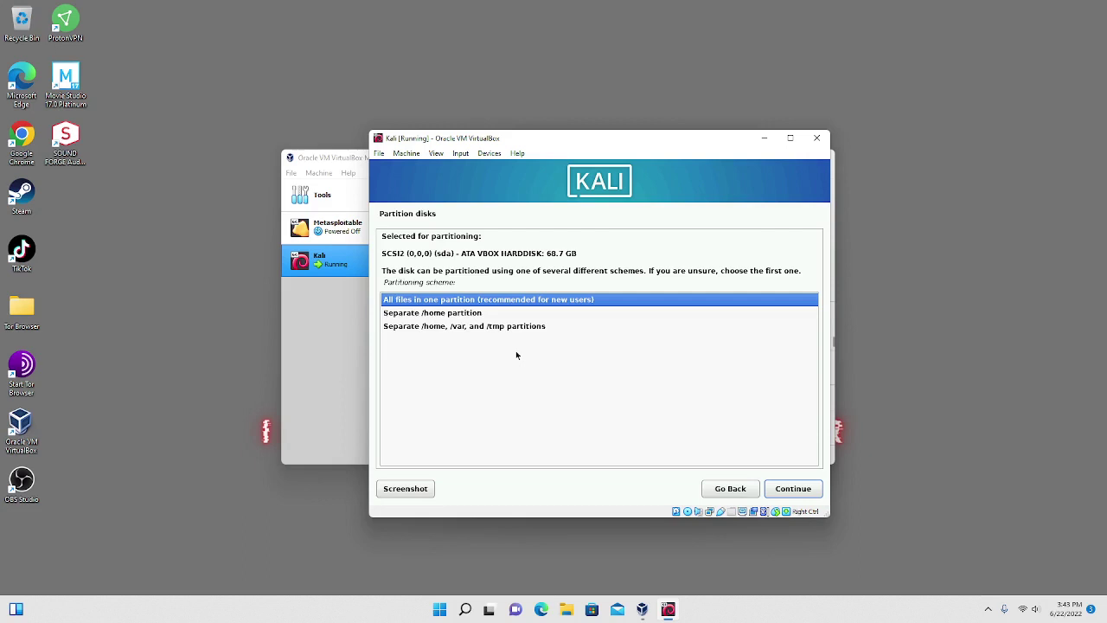
pyautogui.press('Return')
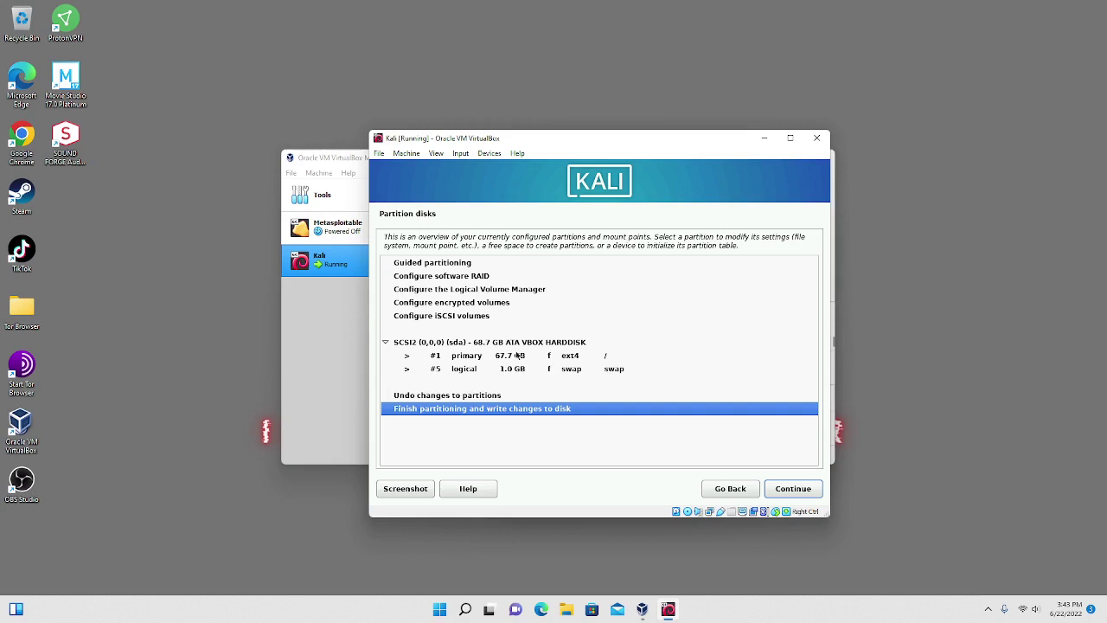
# Finish partitioning and confirm writing the changes to disk to install the base system.
pyautogui.press('Return')
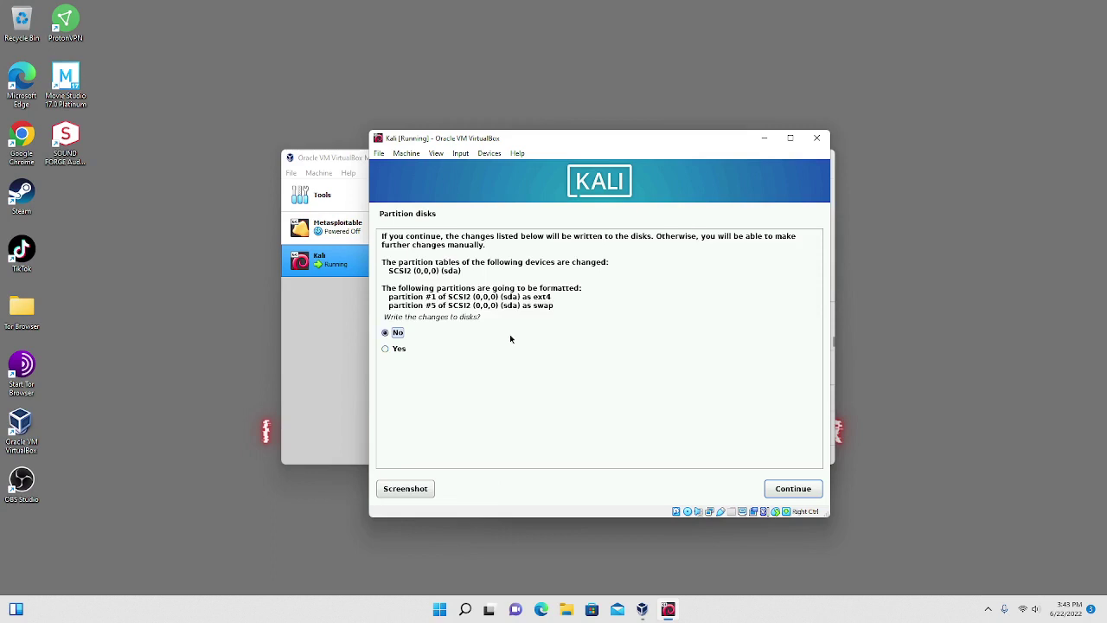
pyautogui.click(386, 349)
pyautogui.press('Return')
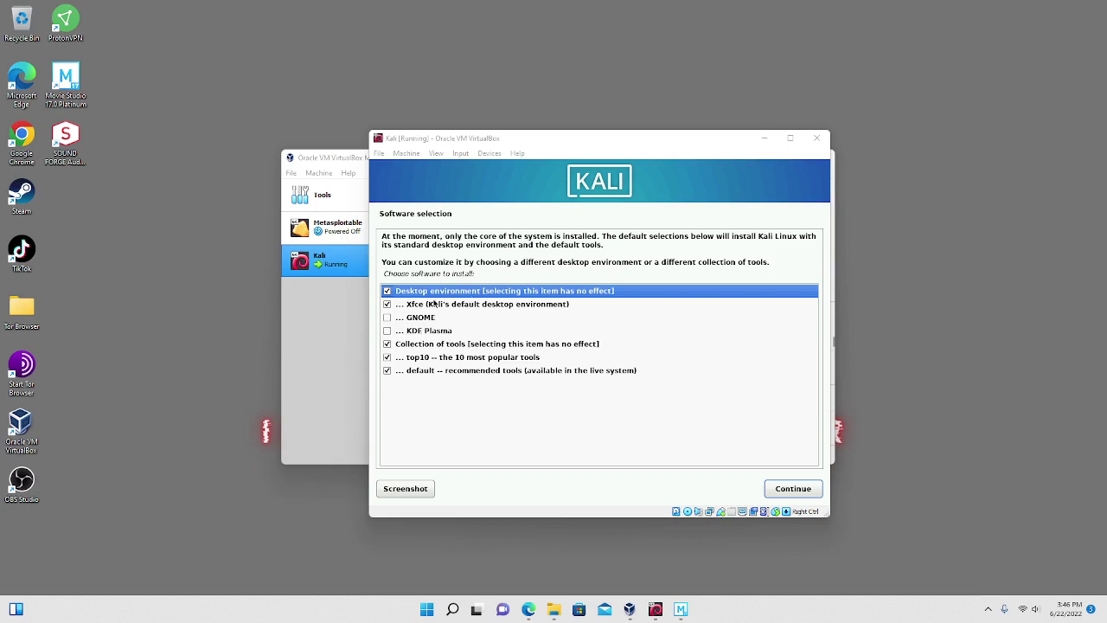
# Accept the default Xfce, top10 and default tools software selection.
pyautogui.click(783, 493)
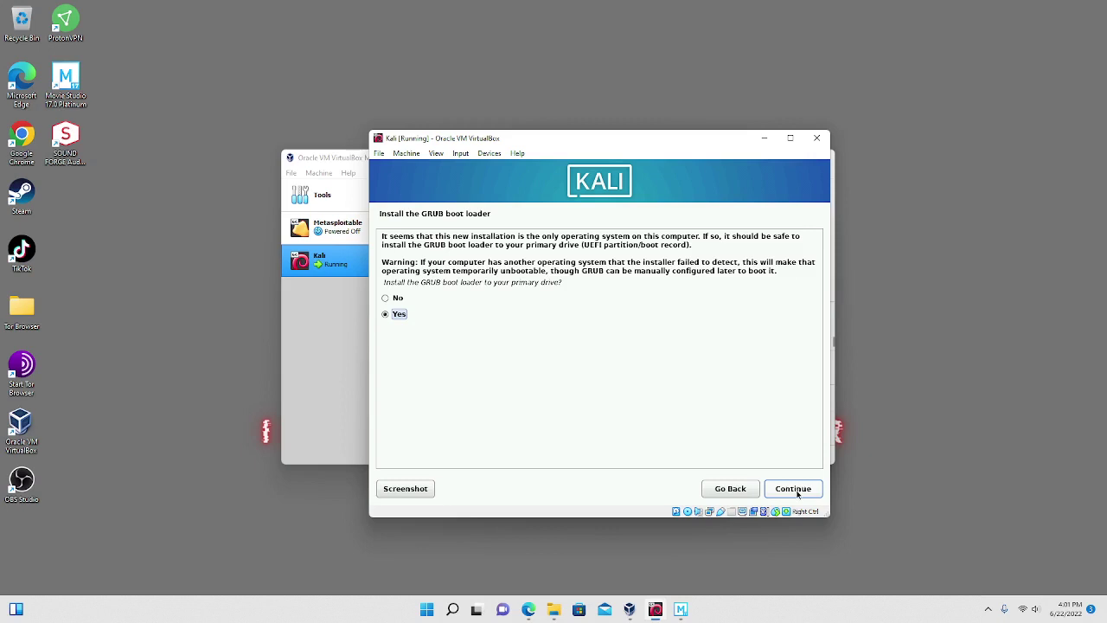
# Install the GRUB boot loader on /dev/sda and let the installer finish.
pyautogui.click(798, 489)
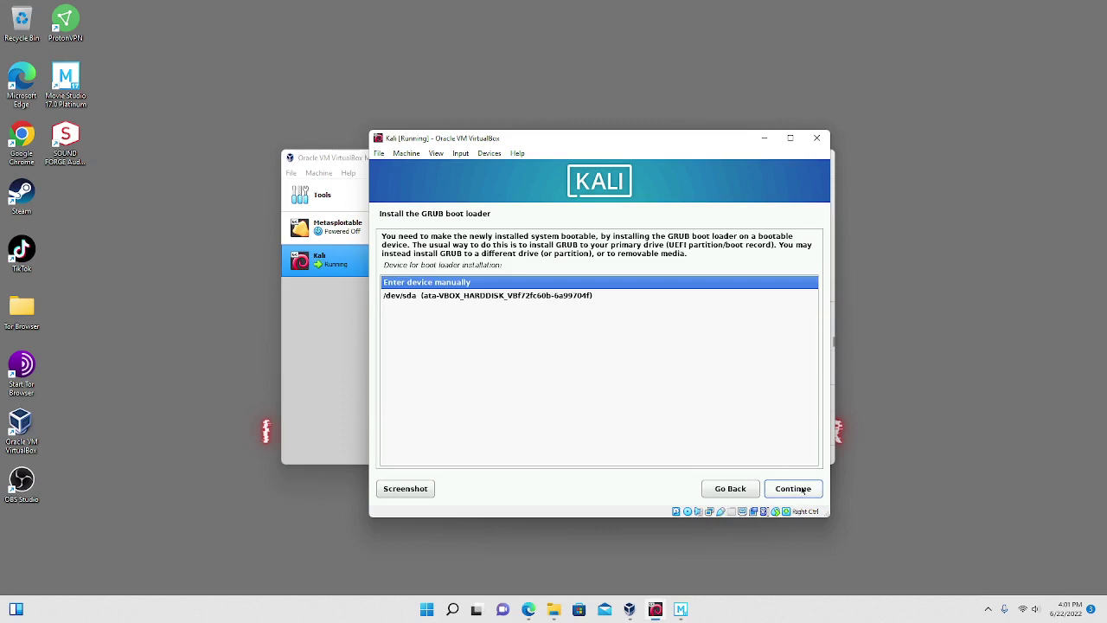
pyautogui.click(472, 295)
pyautogui.click(476, 287)
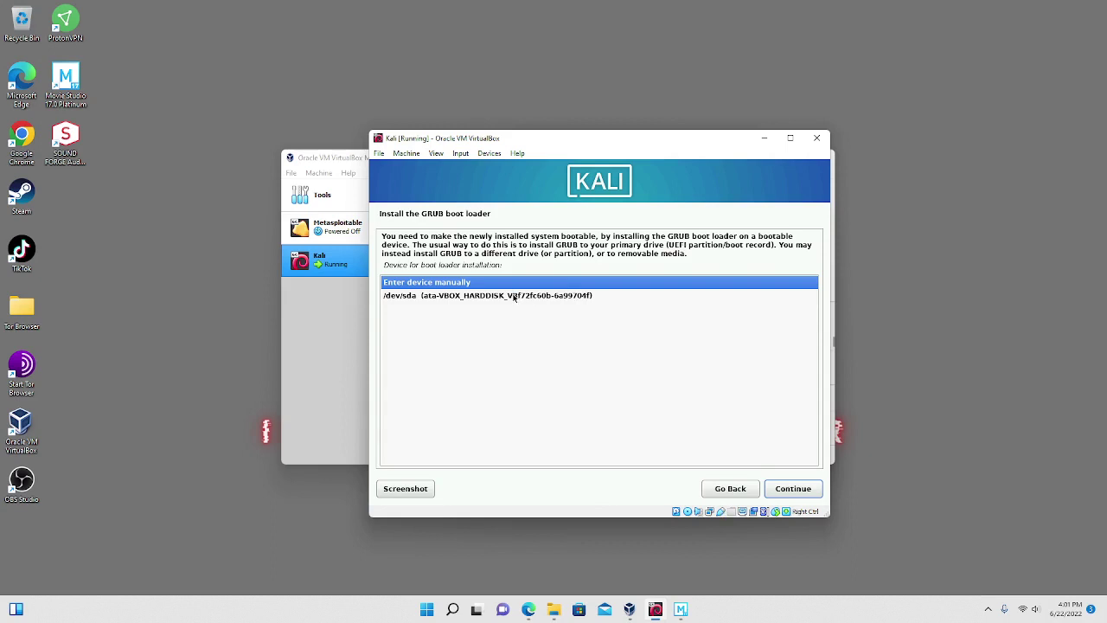
pyautogui.click(514, 297)
pyautogui.click(784, 488)
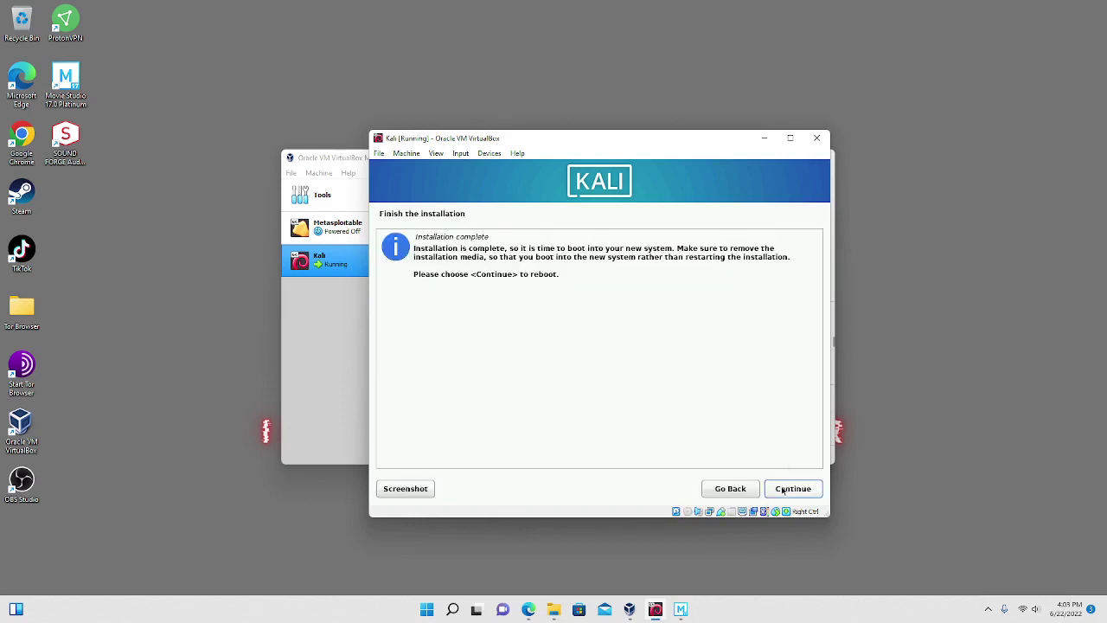
# Reboot the VM, dismiss the mouse integration notices and boot Kali GNU/Linux from GRUB.
pyautogui.click(793, 489)
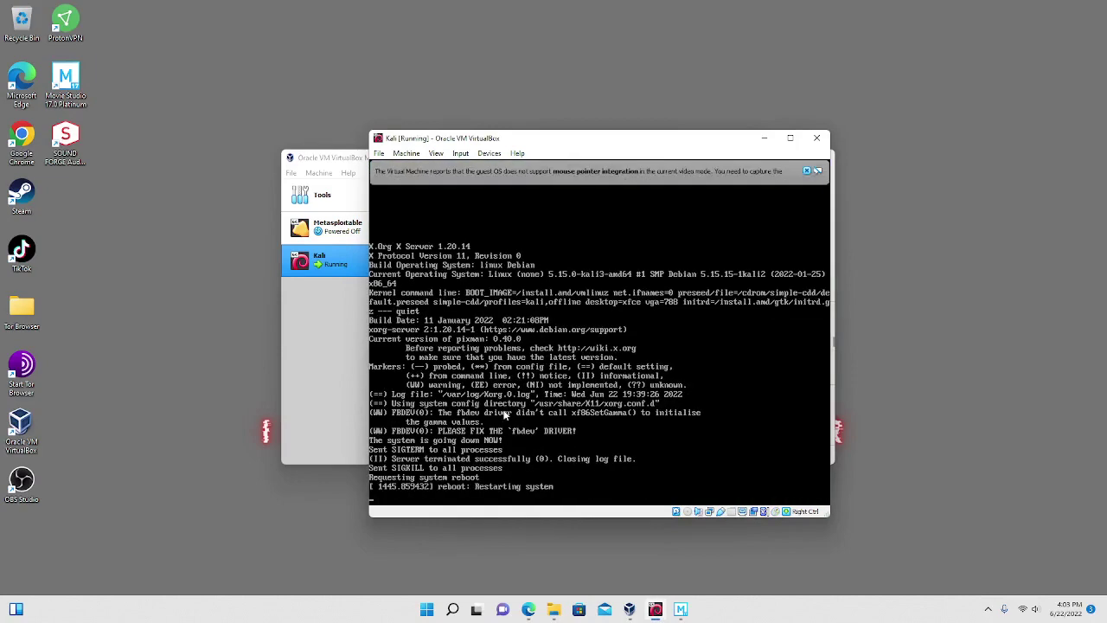
pyautogui.click(715, 171)
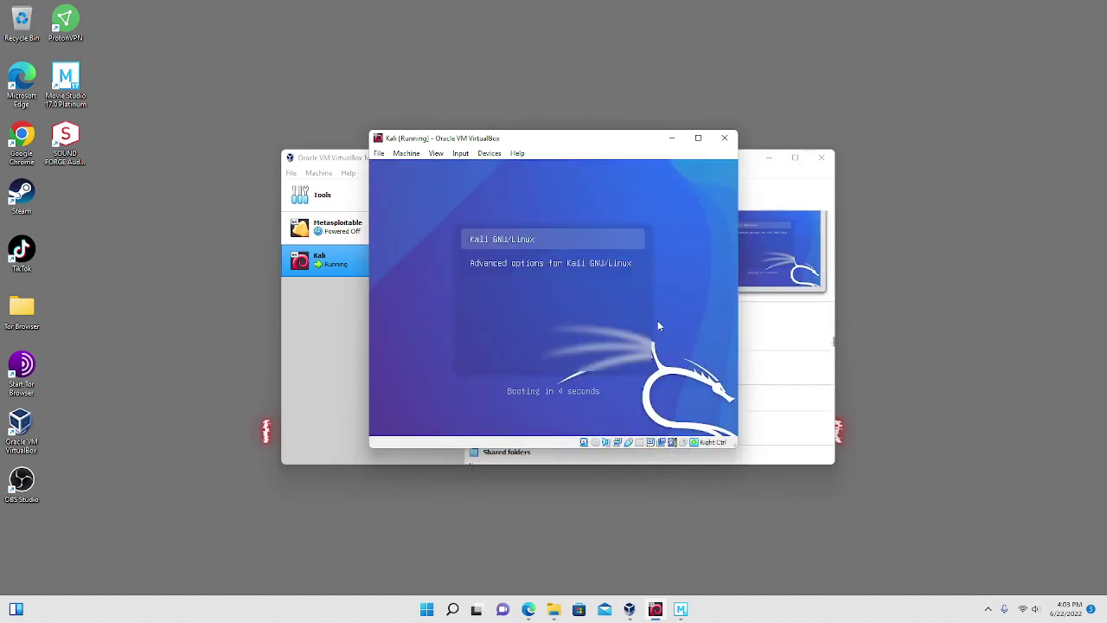
pyautogui.press('Return')
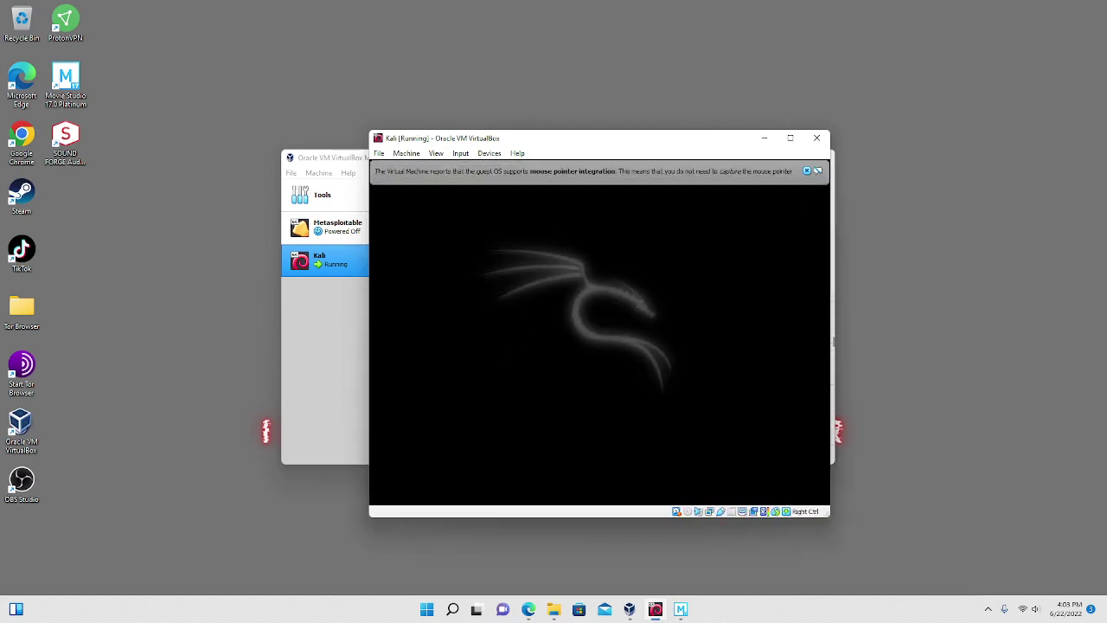
pyautogui.click(807, 171)
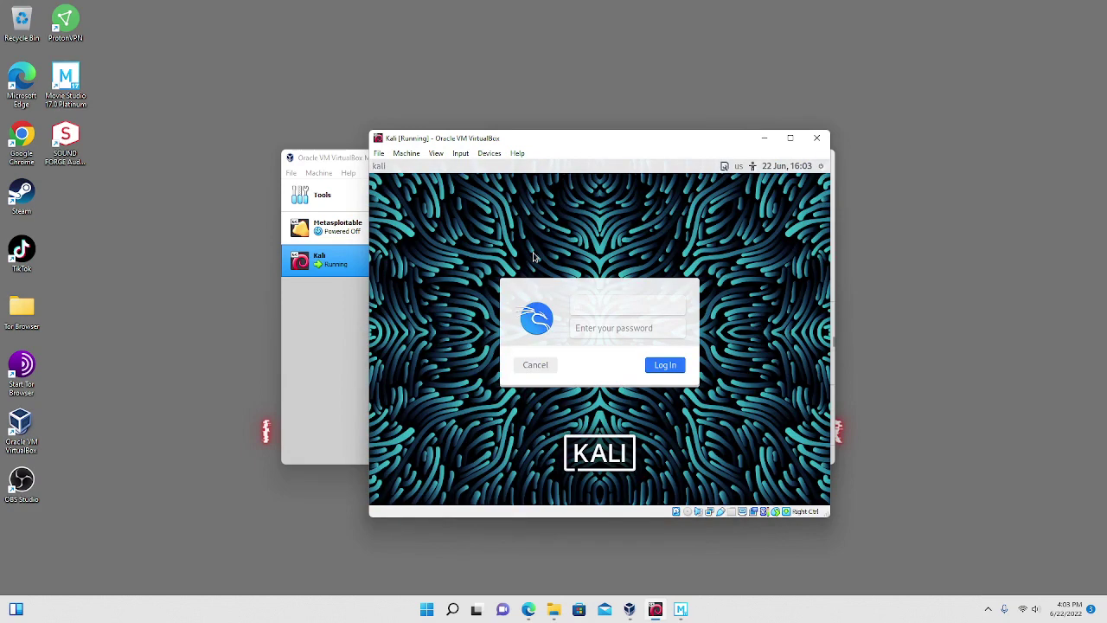
# Log into Kali with the account's username and password, then maximize the VM window.
pyautogui.write('infosecoperator')
pyautogui.click(615, 333)
pyautogui.write('•••')
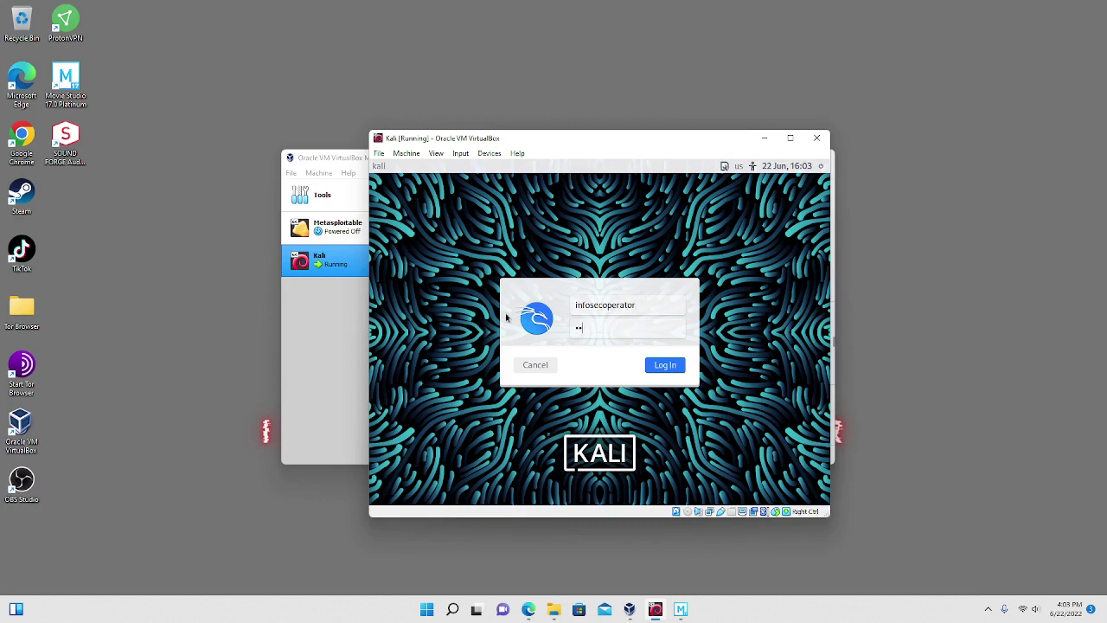
pyautogui.write('•••••••••••••')
pyautogui.click(660, 365)
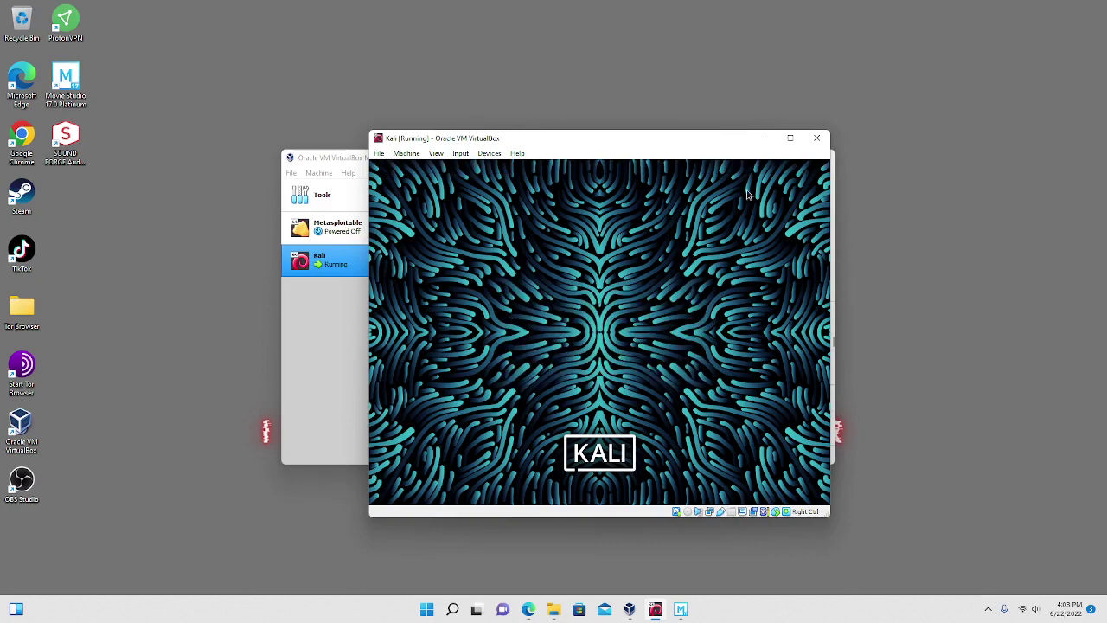
pyautogui.click(790, 139)
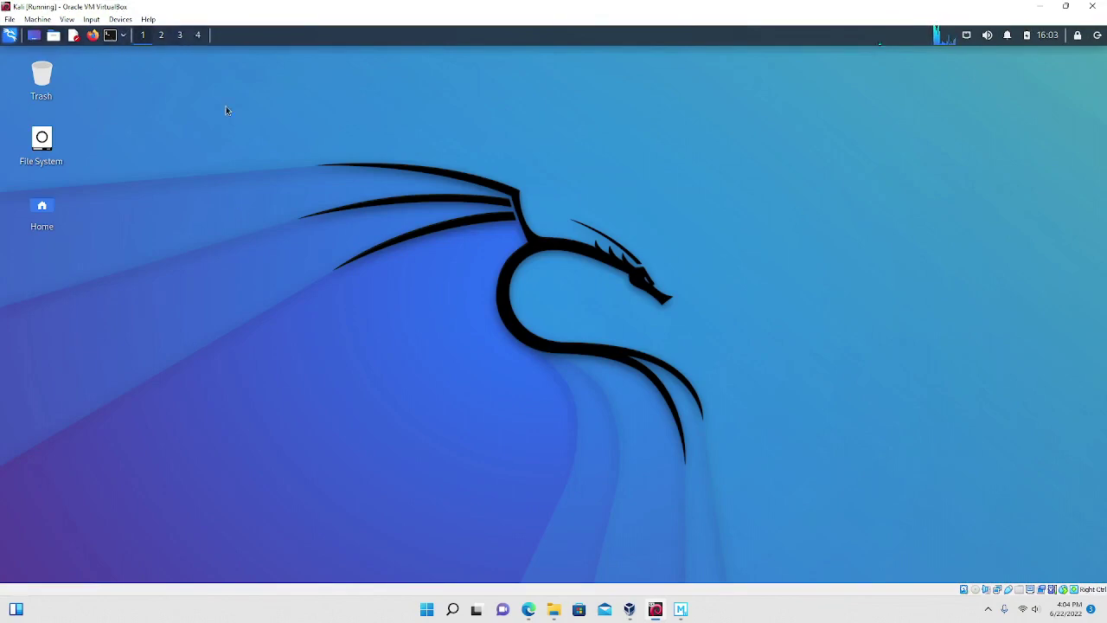
# Launch a terminal from the Xfce panel, enlarge it and center it on the desktop.
pyautogui.click(116, 36)
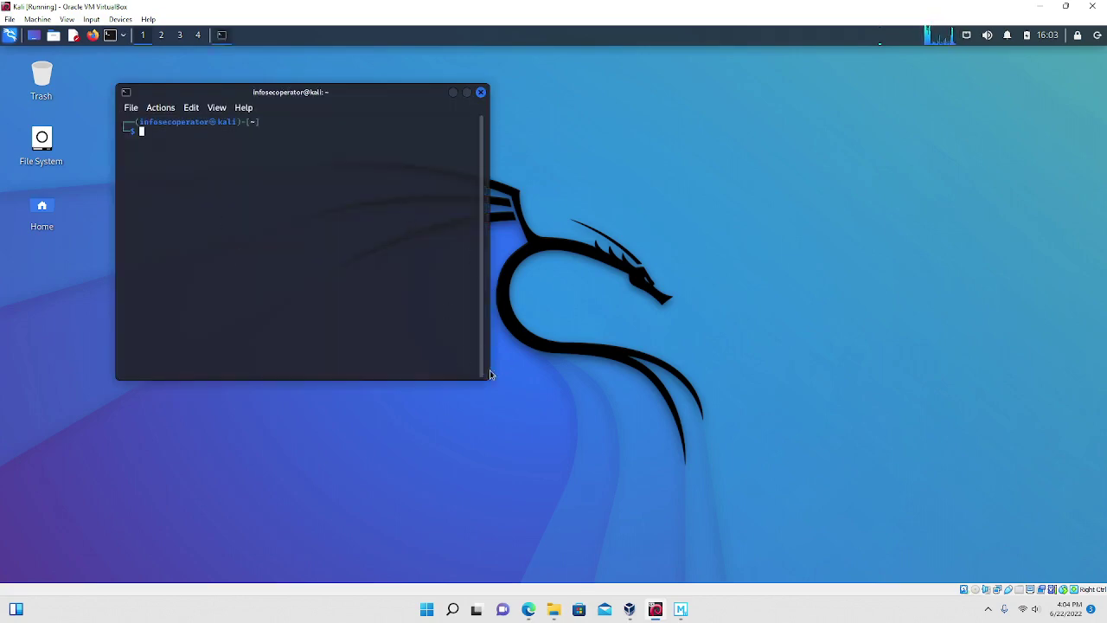
pyautogui.moveTo(488, 379); pyautogui.dragTo(822, 463)
pyautogui.moveTo(552, 92); pyautogui.dragTo(625, 107)
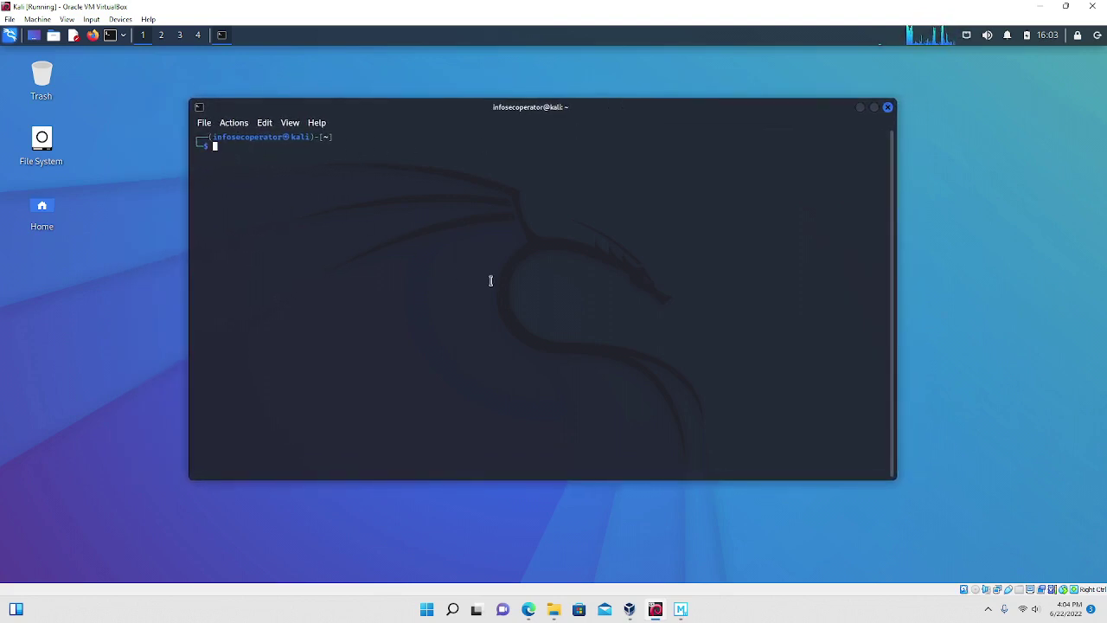
# Run ifconfig and ls in the terminal, then clear the screen.
pyautogui.write('ifconfig')
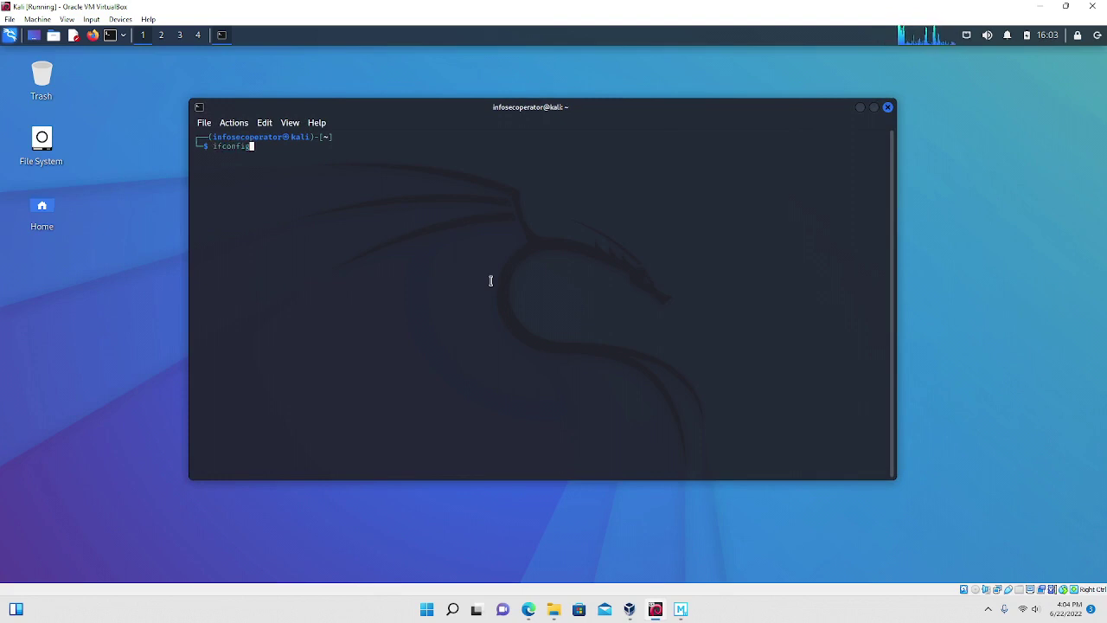
pyautogui.press('Return')
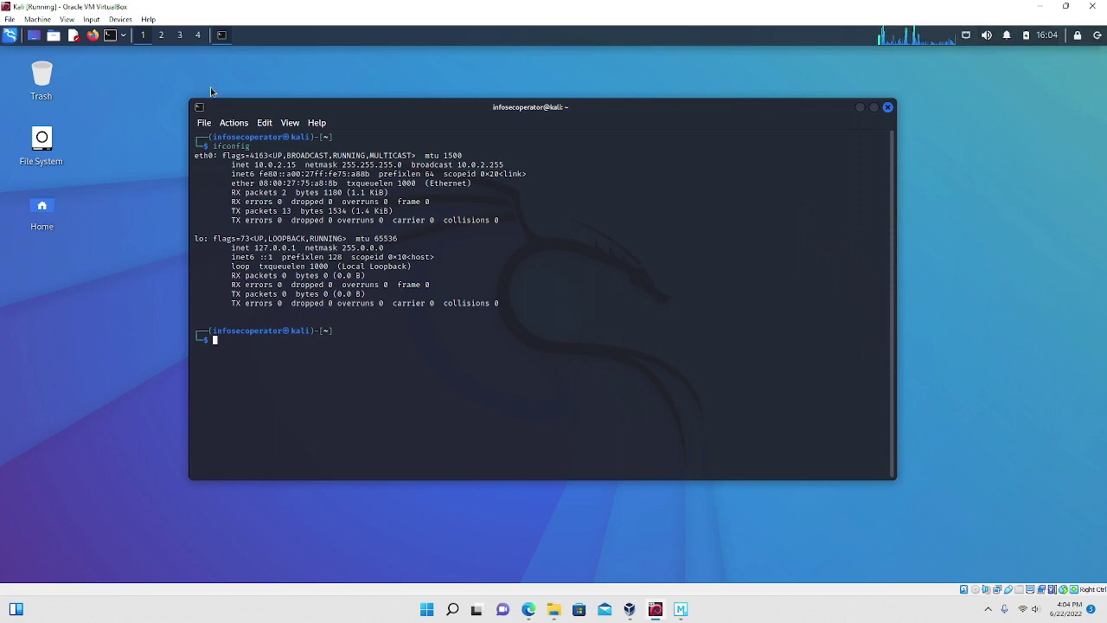
pyautogui.write('ls')
pyautogui.press('Return')
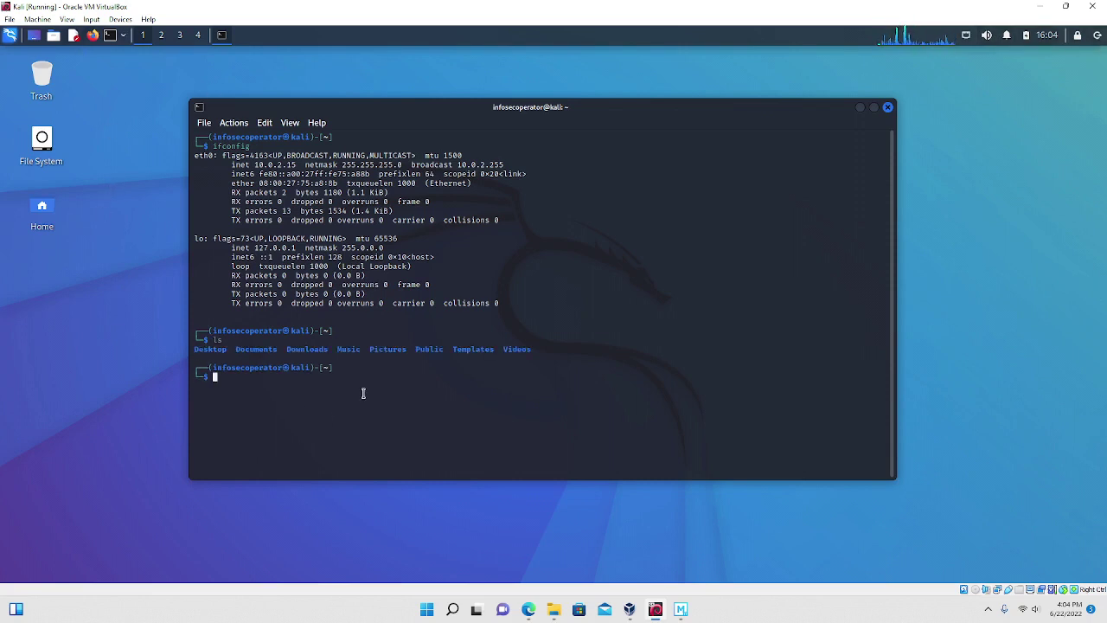
pyautogui.write('whoam')
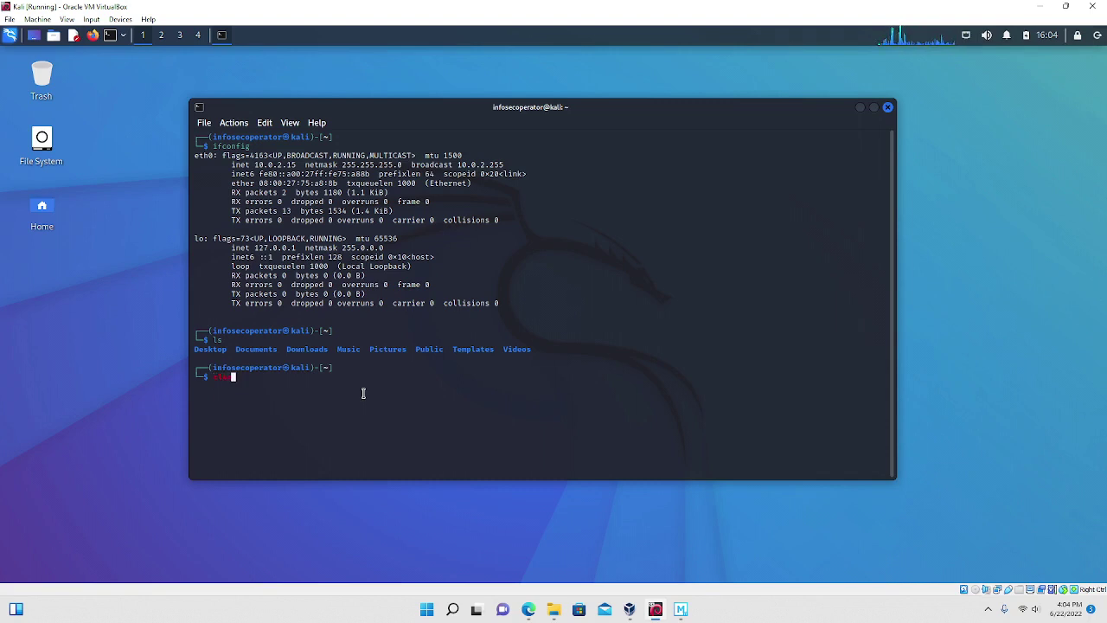
pyautogui.write('r')
pyautogui.press('Return')
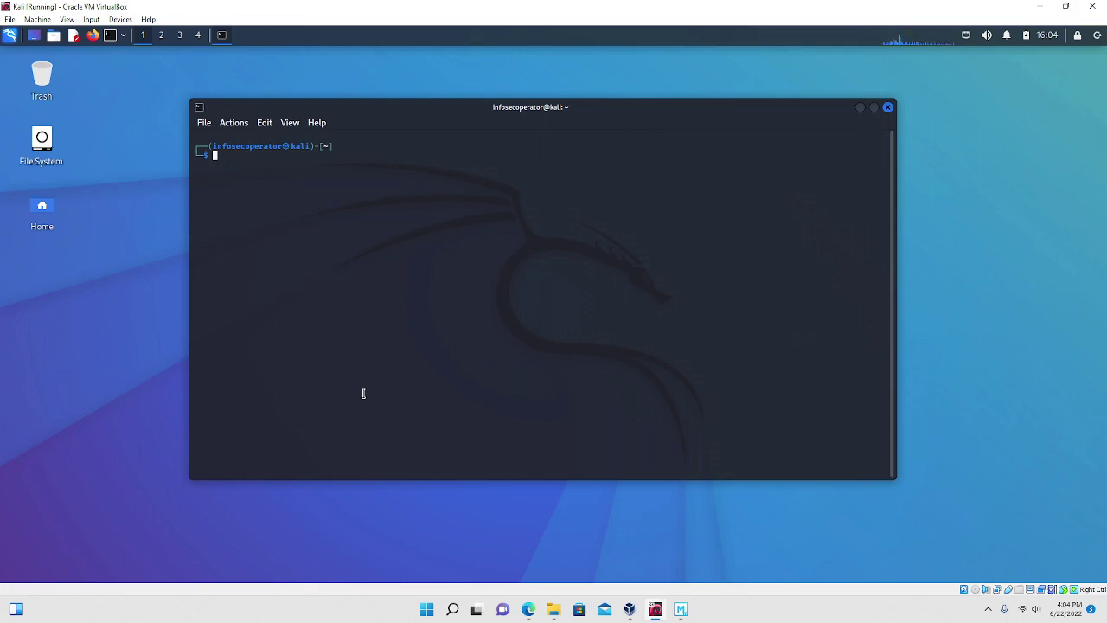
# Run sudo apt-get update with the sudo password, then recall the command.
pyautogui.write('reco')
pyautogui.press('BackSpace')
pyautogui.press('BackSpace')
pyautogui.press('BackSpace')
pyautogui.press('BackSpace')
pyautogui.write('st')
pyautogui.write('do apt')
pyautogui.write('-get up')
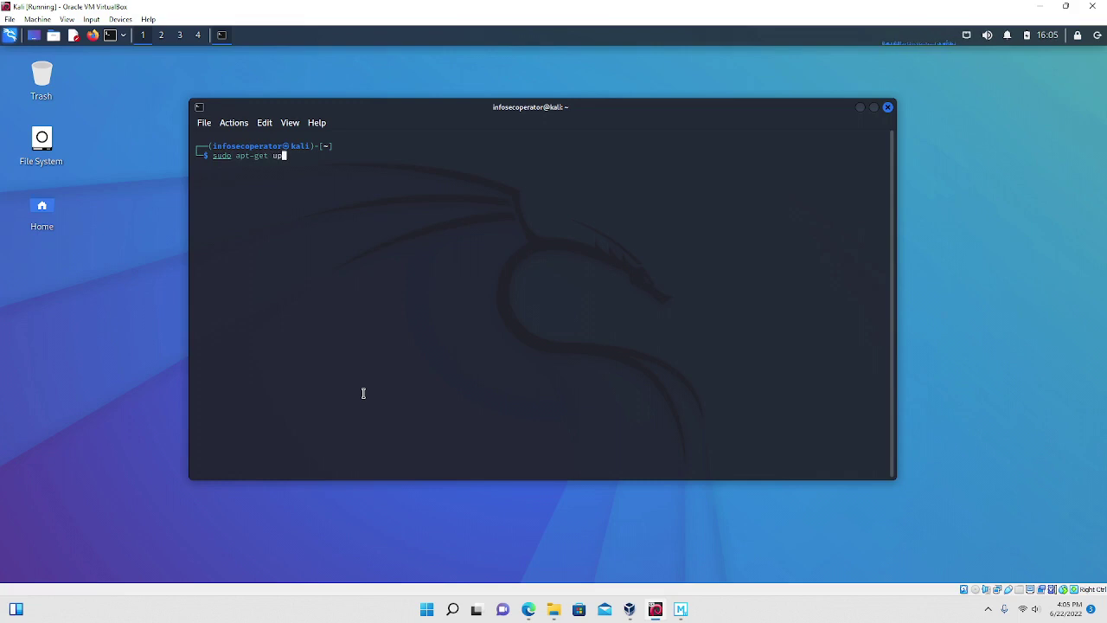
pyautogui.write('date')
pyautogui.press('Return')
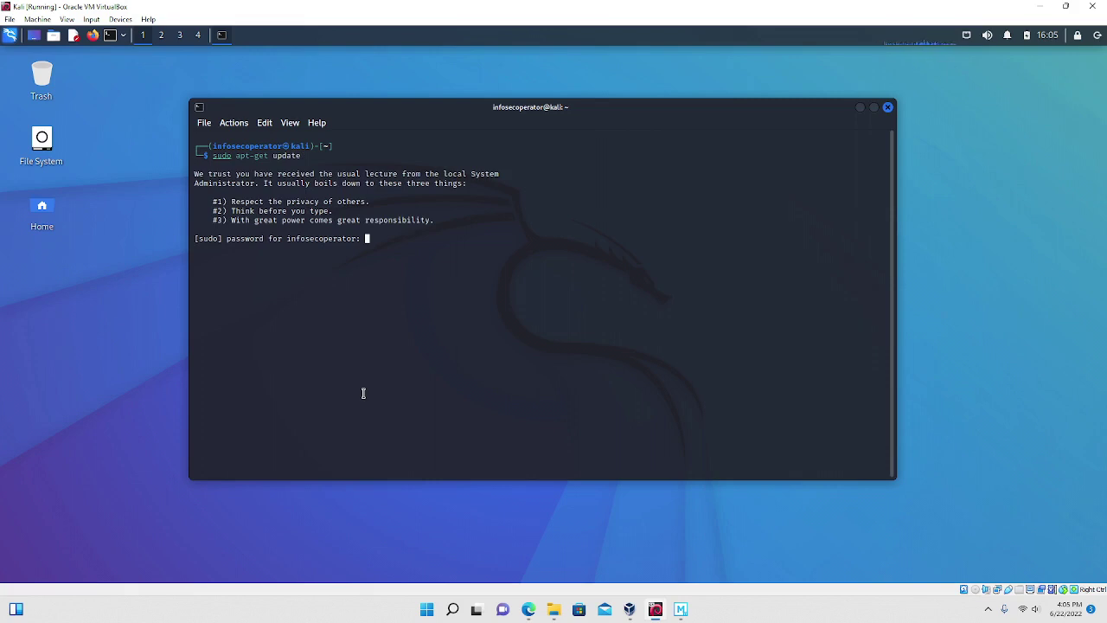
pyautogui.press('Return')
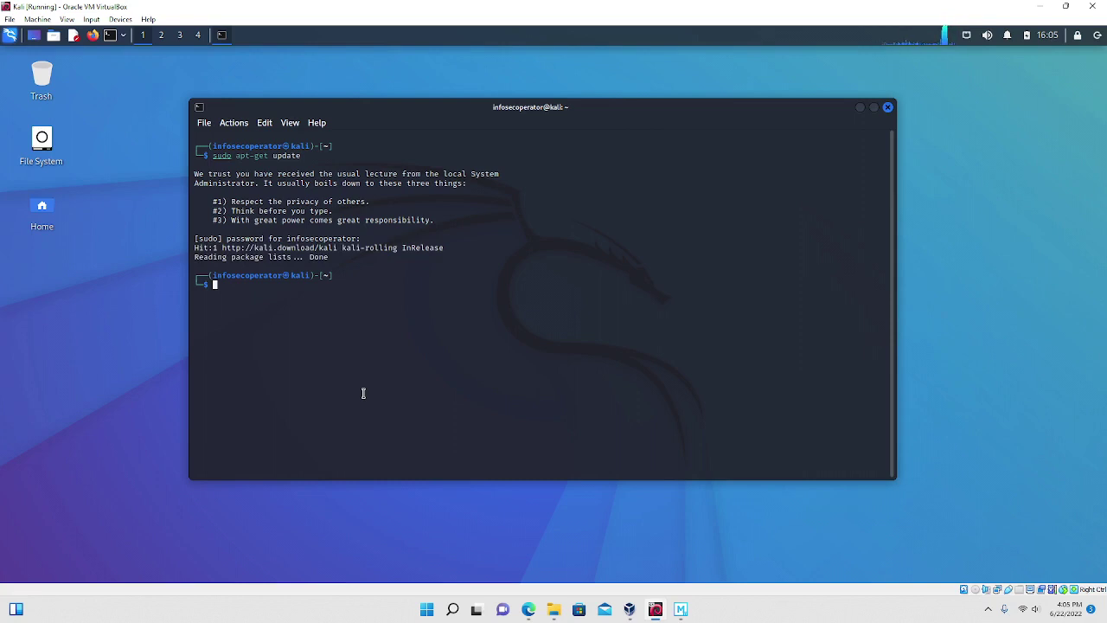
pyautogui.press('Up')
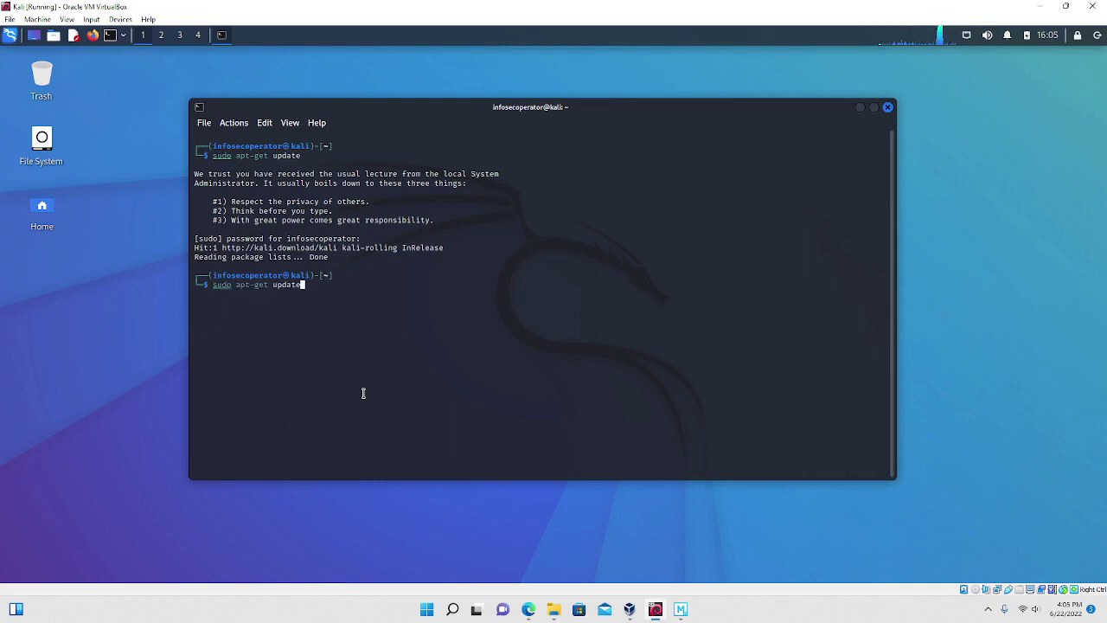
# Edit the recalled command into sudo apt-get upgrade and run it.
pyautogui.write('\\')
pyautogui.press('BackSpace')
pyautogui.press('Left')
pyautogui.press('Left')
pyautogui.press('Left')
pyautogui.press('Left')
pyautogui.press('Delete')
pyautogui.press('Delete')
pyautogui.press('Delete')
pyautogui.press('Delete')
pyautogui.write('grade')
pyautogui.press('Return')
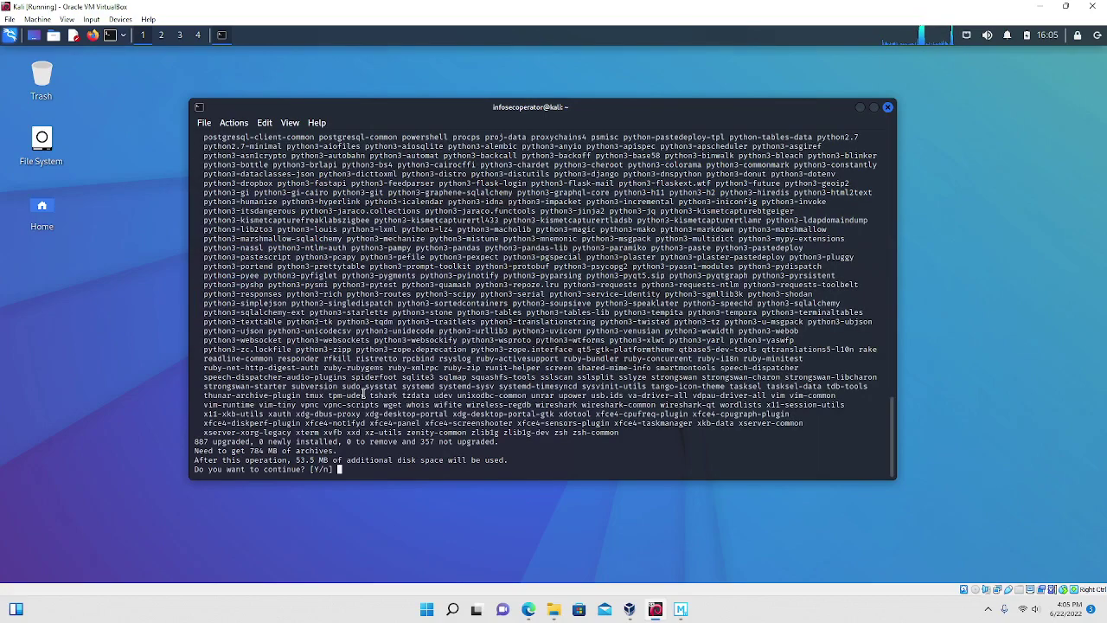
# Confirm the upgrade with y, then type clear once it completes.
pyautogui.write('y')
pyautogui.press('Return')
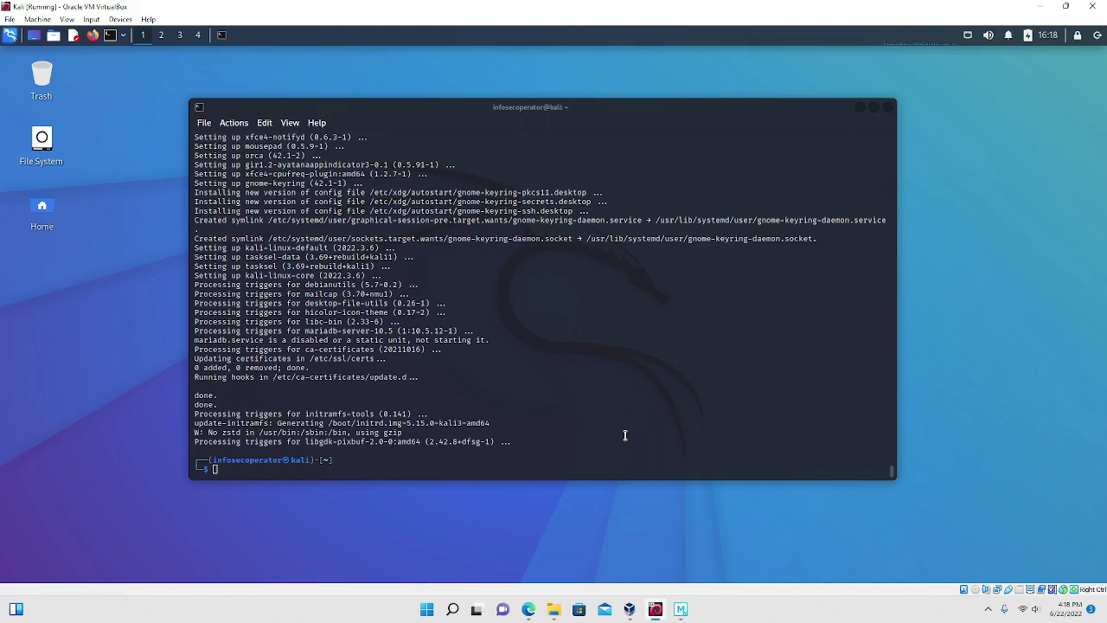
pyautogui.click(387, 467)
pyautogui.write('clear')
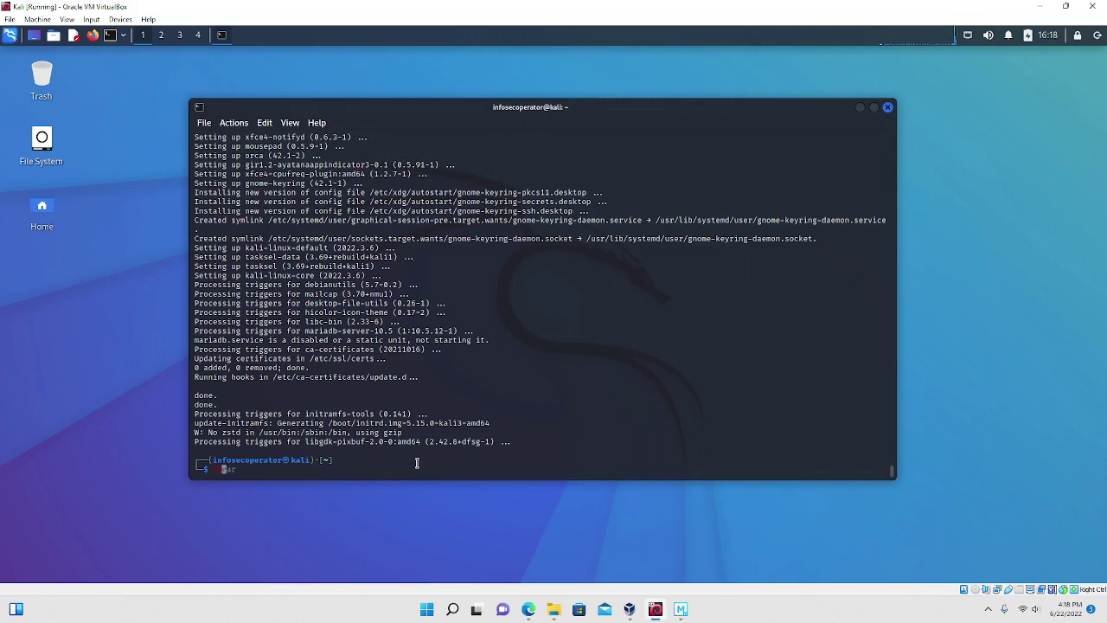